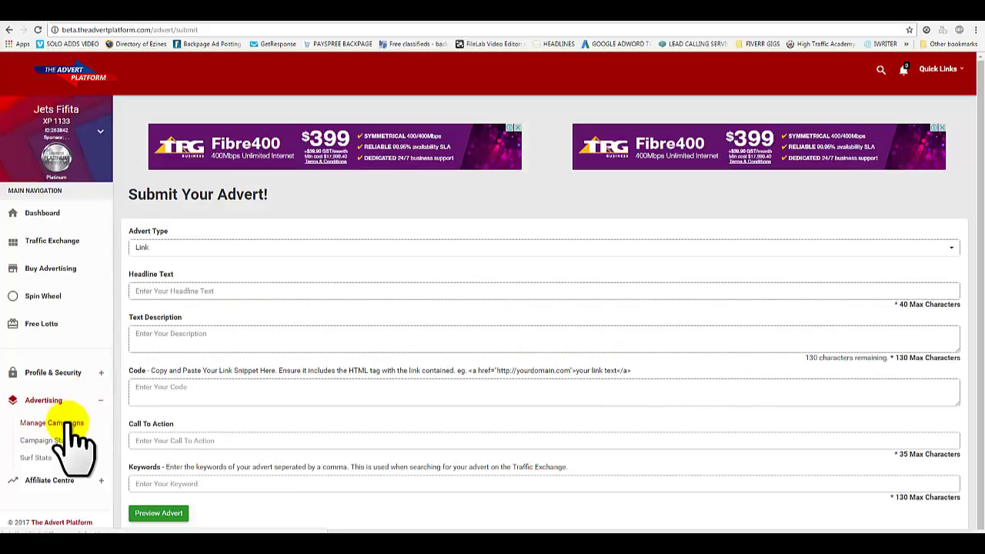
Step: Set the advert type to Link
{"action": "left_click", "coordinate": [235, 254]}
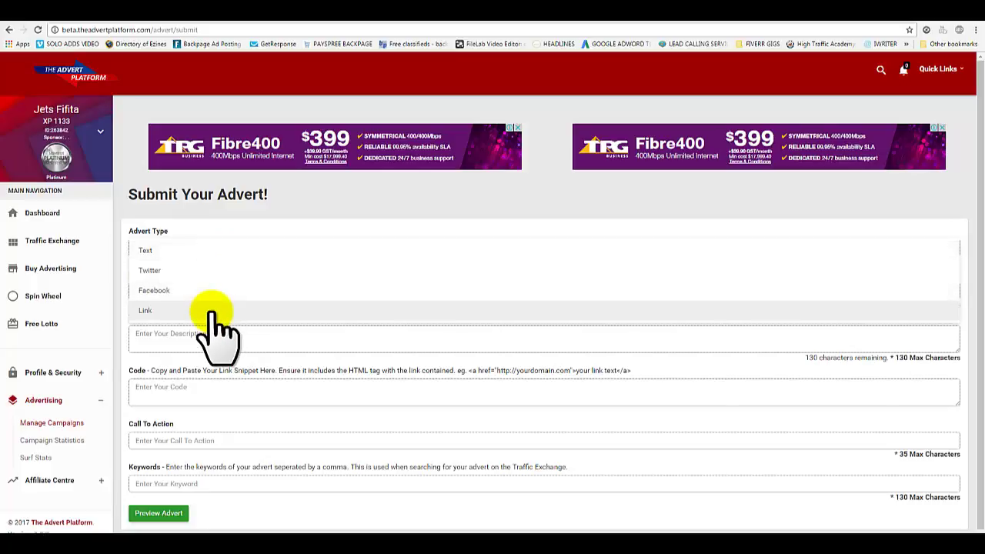
{"action": "left_click", "coordinate": [213, 311]}
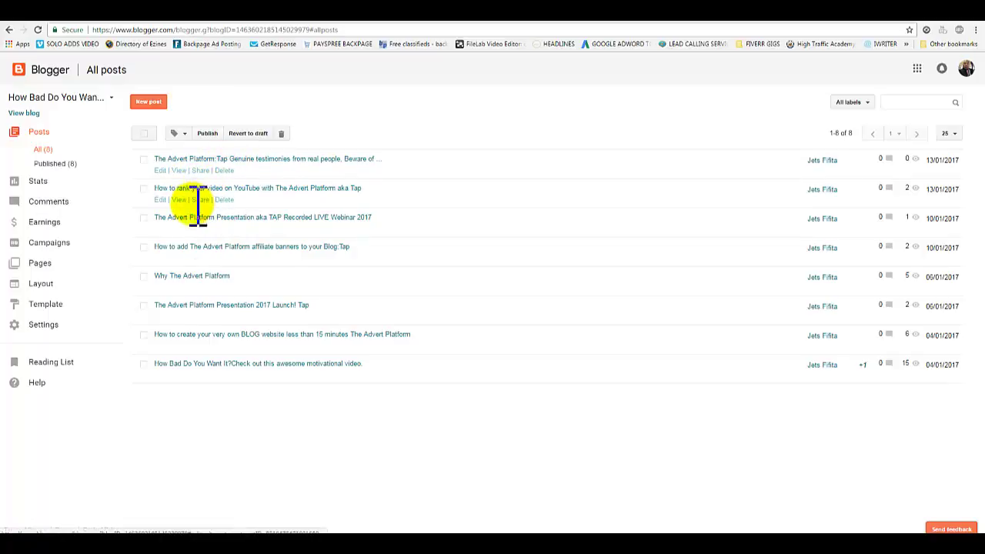
Step: View the Blogger post "How to rank your video on YouTube with The Advert Platform aka Tap" and copy its title
{"action": "left_click", "coordinate": [179, 200]}
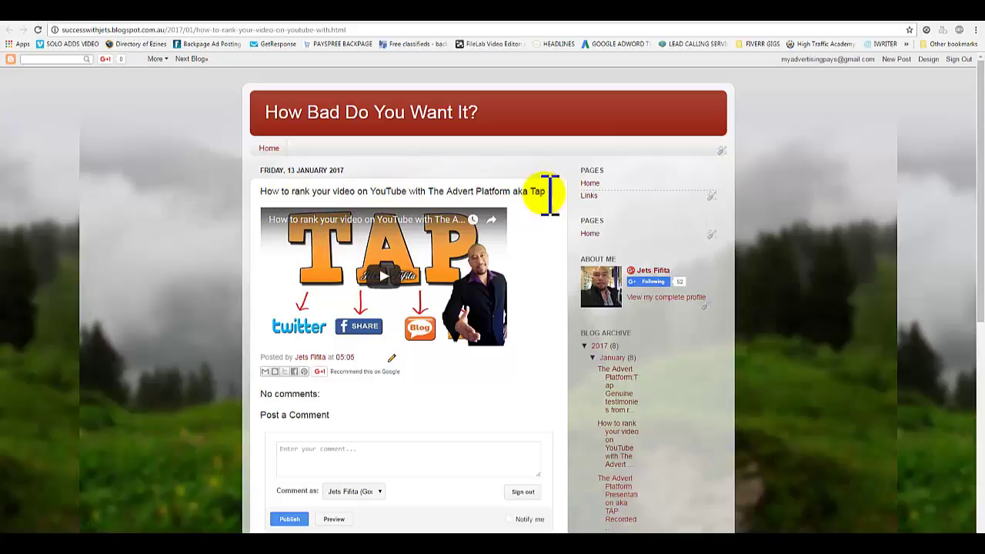
{"action": "left_click_drag", "start_coordinate": [545, 193], "coordinate": [264, 193]}
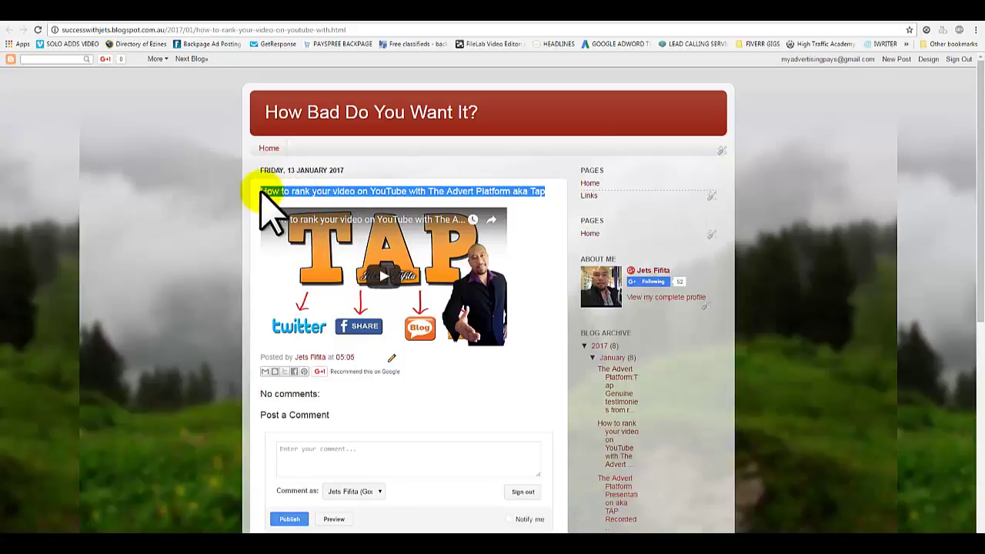
{"action": "right_click", "coordinate": [266, 194]}
{"action": "left_click", "coordinate": [285, 202]}
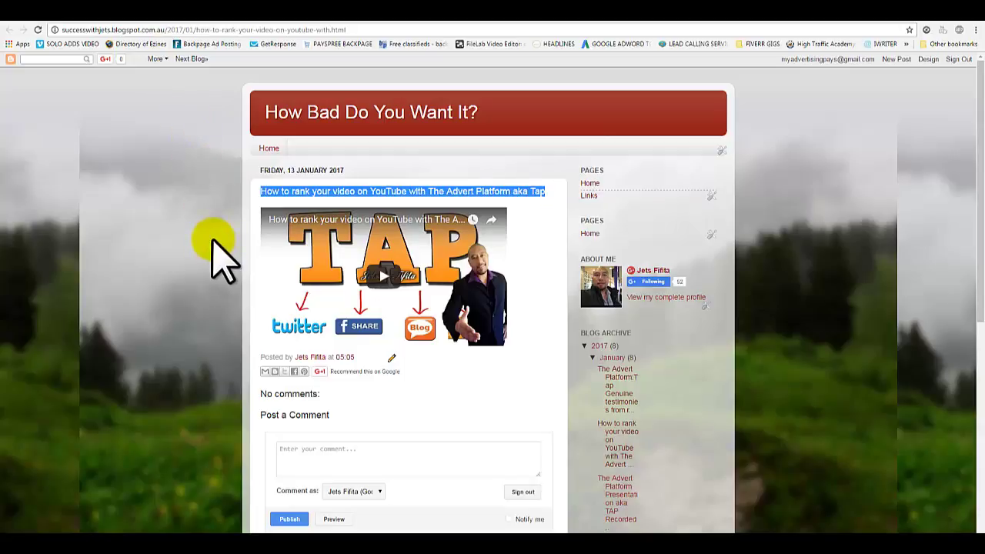
Step: Switch to The Advert Platform and paste the copied post title as the headline text and the text description
{"action": "left_click", "coordinate": [77, 19]}
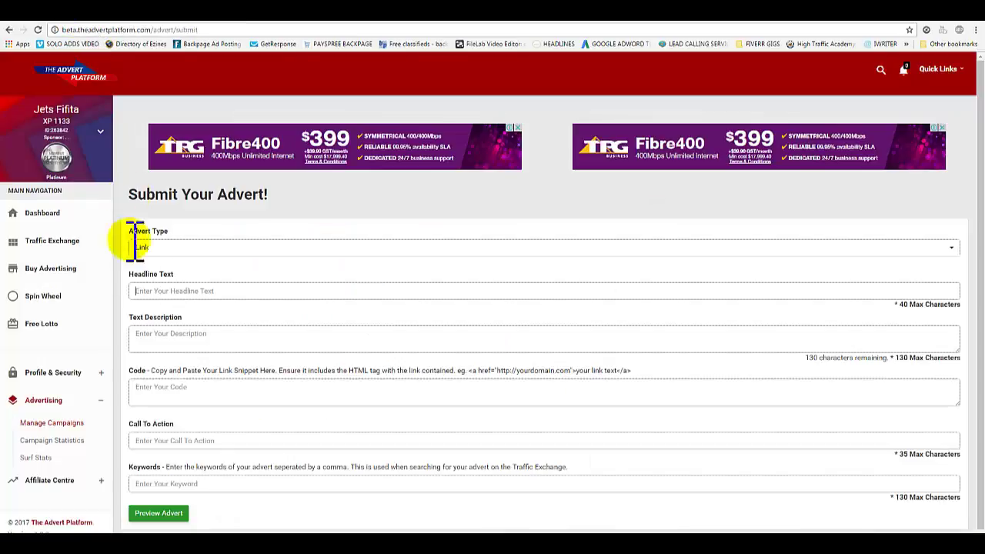
{"action": "left_click", "coordinate": [191, 291]}
{"action": "key", "text": "ctrl+v"}
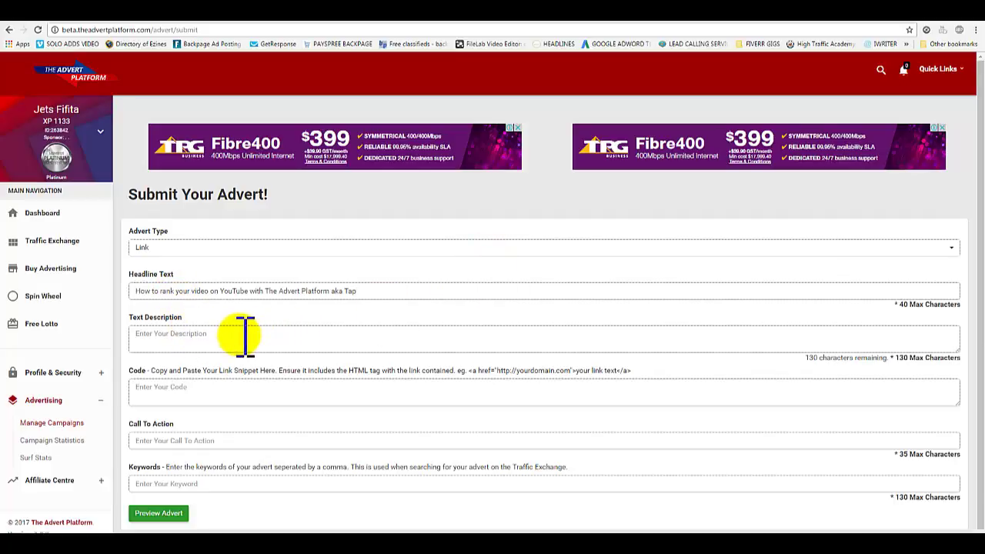
{"action": "key", "text": "ctrl+v"}
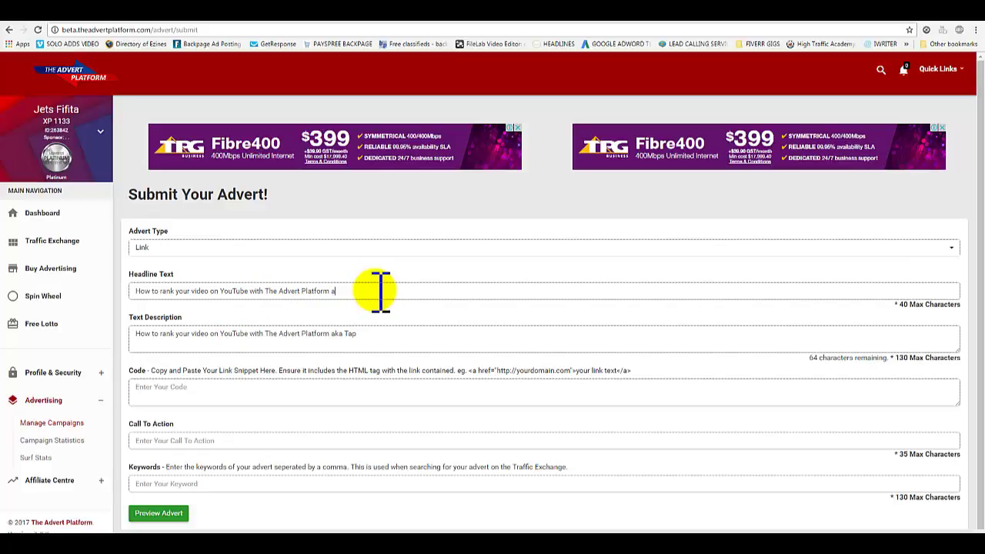
Step: Shorten the advert headline to "How to rank your video on YouTube with TAP"
{"action": "key", "text": "BackSpace"}
{"action": "key", "text": "BackSpace"}
{"action": "key", "text": "BackSpace"}
{"action": "key", "text": "BackSpace"}
{"action": "key", "text": "BackSpace"}
{"action": "key", "text": "BackSpace"}
{"action": "key", "text": "BackSpace"}
{"action": "key", "text": "BackSpace"}
{"action": "key", "text": "BackSpace"}
{"action": "key", "text": "BackSpace"}
{"action": "key", "text": "BackSpace"}
{"action": "key", "text": "BackSpace"}
{"action": "key", "text": "BackSpace"}
{"action": "key", "text": "BackSpace"}
{"action": "key", "text": "BackSpace"}
{"action": "key", "text": "BackSpace"}
{"action": "key", "text": "BackSpace"}
{"action": "key", "text": "BackSpace"}
{"action": "key", "text": "BackSpace"}
{"action": "key", "text": "BackSpace"}
{"action": "type", "text": "h"}
Step: Examine the example link snippet for the Code field, including its URL and link text parts
{"action": "left_click", "coordinate": [252, 393]}
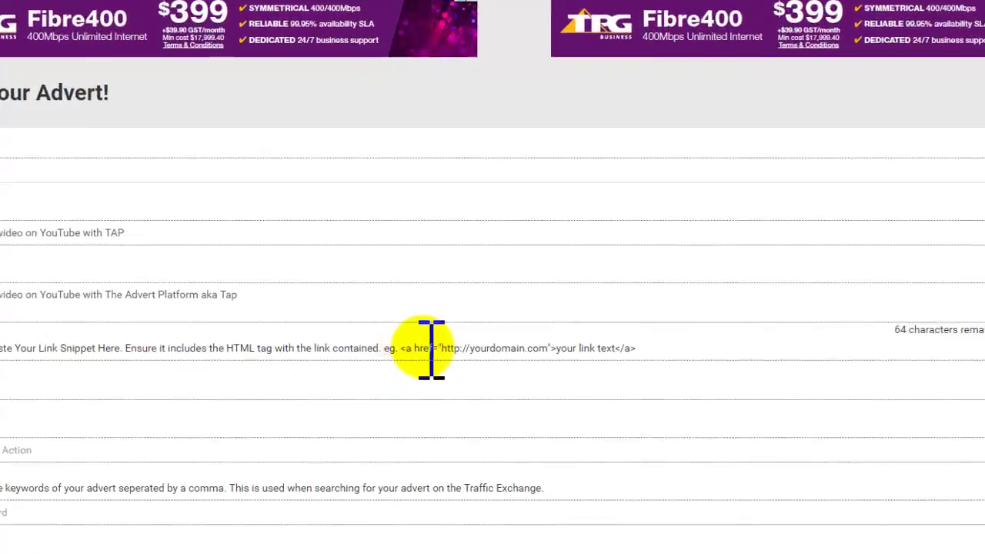
{"action": "left_click_drag", "start_coordinate": [471, 370], "coordinate": [533, 370]}
{"action": "left_click", "coordinate": [330, 331]}
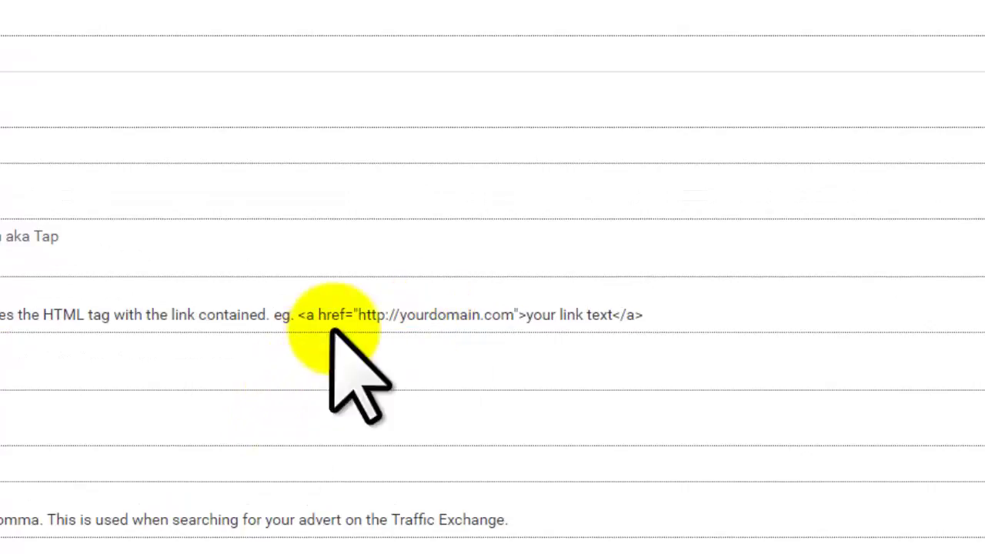
{"action": "left_click_drag", "start_coordinate": [377, 314], "coordinate": [516, 322]}
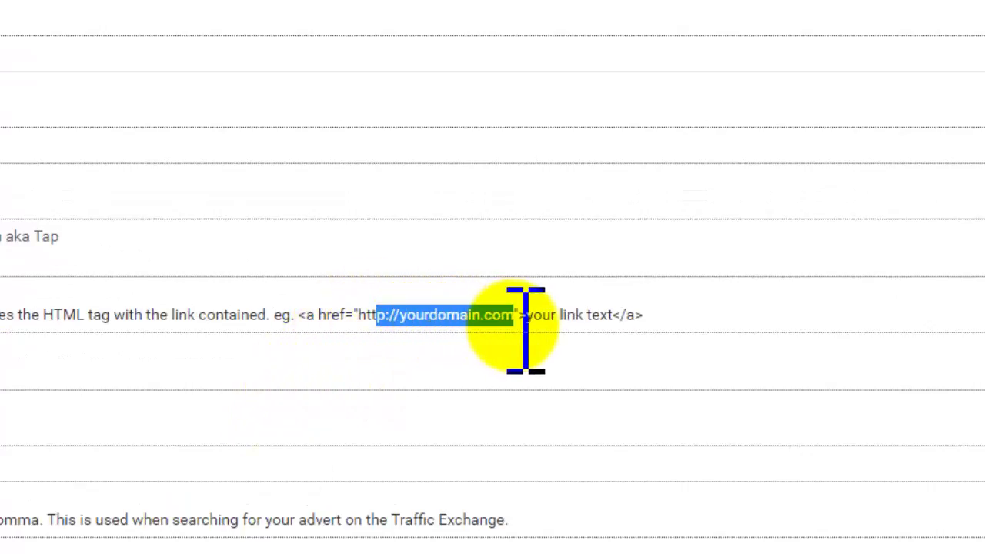
{"action": "left_click", "coordinate": [593, 323]}
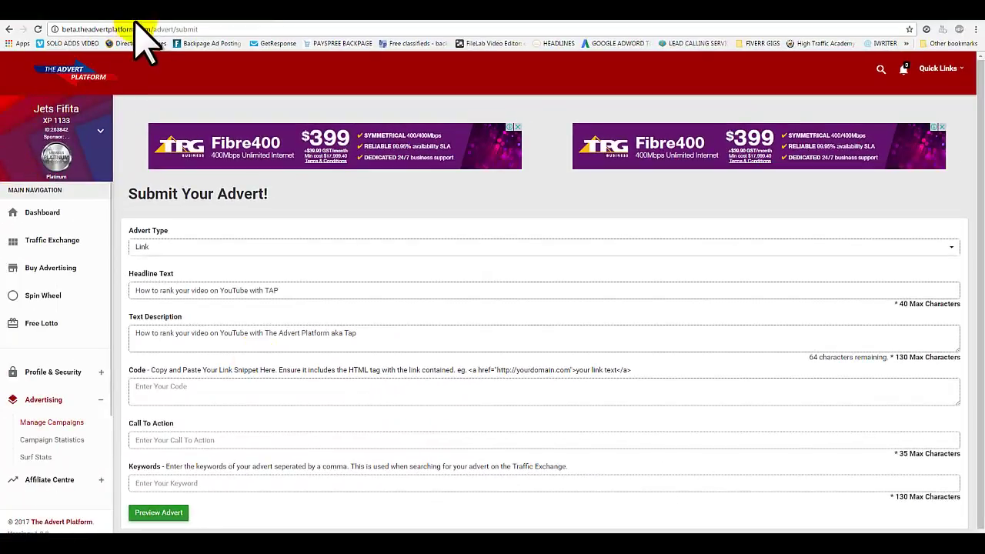
Step: Switch to the published blog post about ranking YouTube videos and copy its web address
{"action": "left_click", "coordinate": [150, 14]}
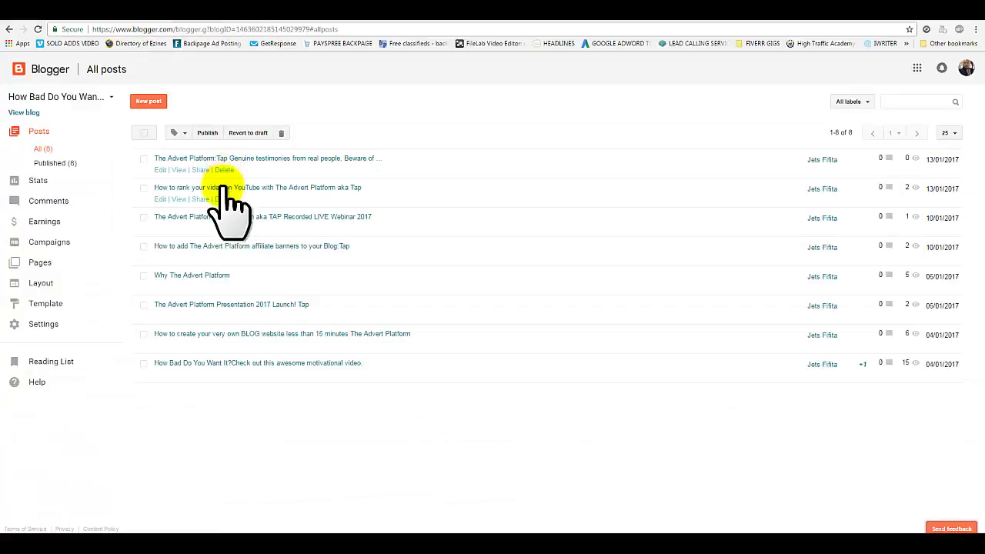
{"action": "left_click", "coordinate": [239, 21]}
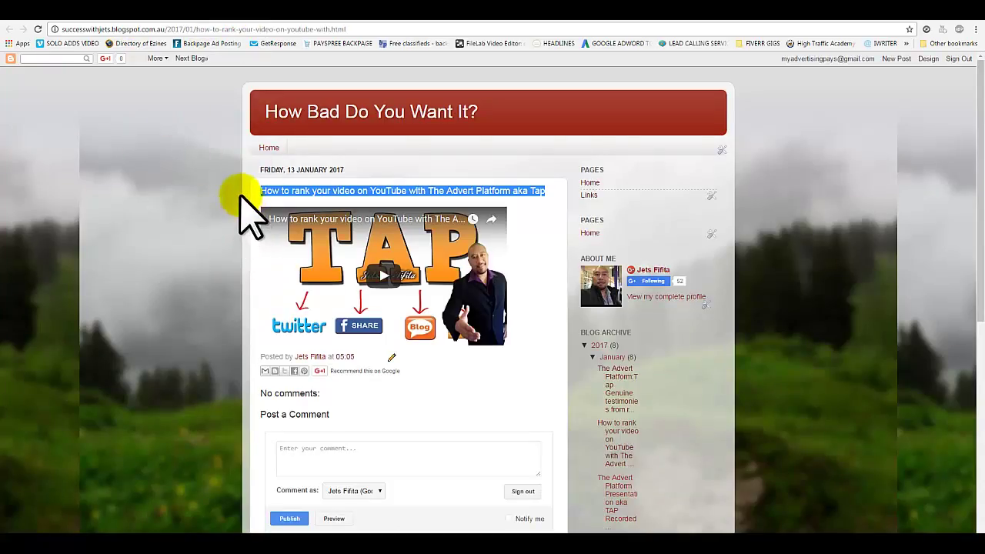
{"action": "left_click", "coordinate": [189, 31]}
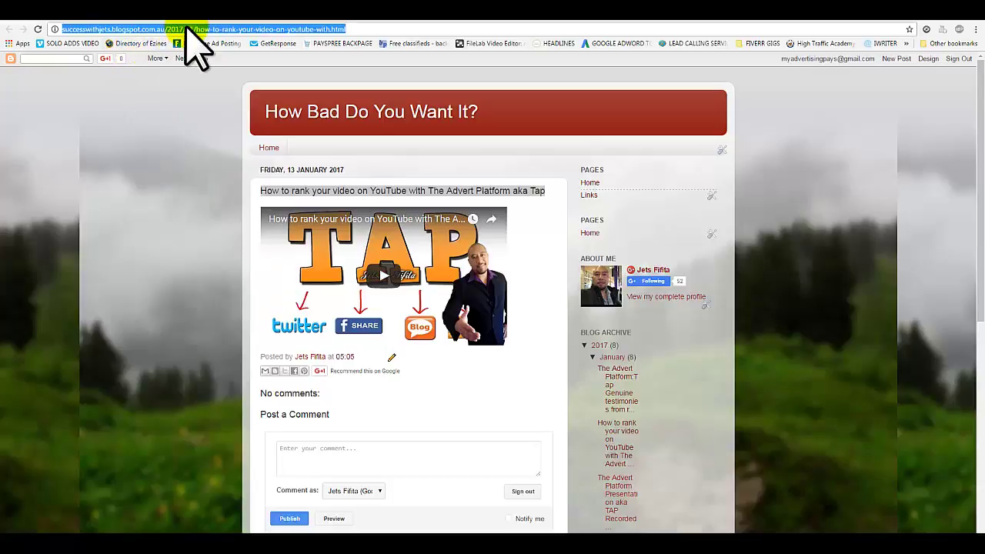
{"action": "right_click", "coordinate": [191, 31]}
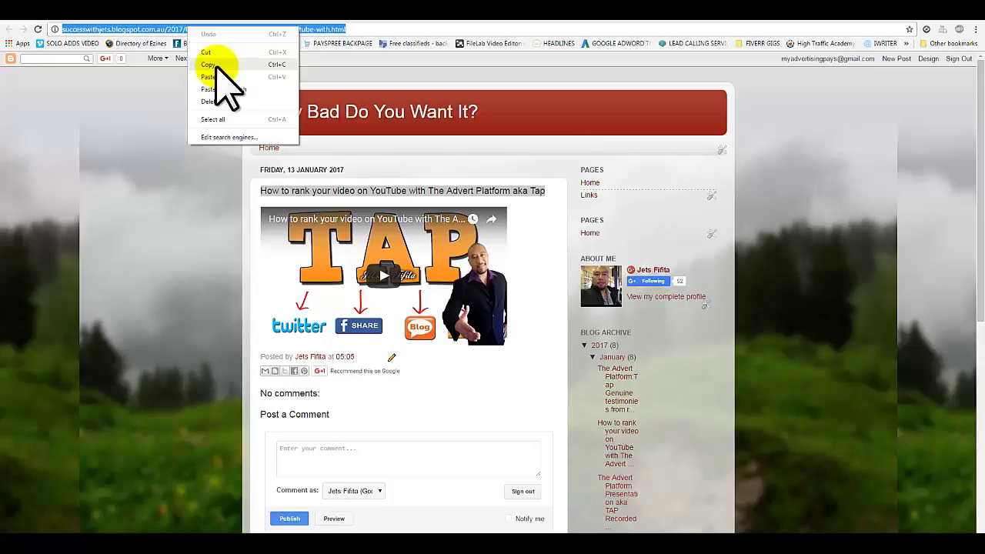
{"action": "left_click", "coordinate": [217, 65]}
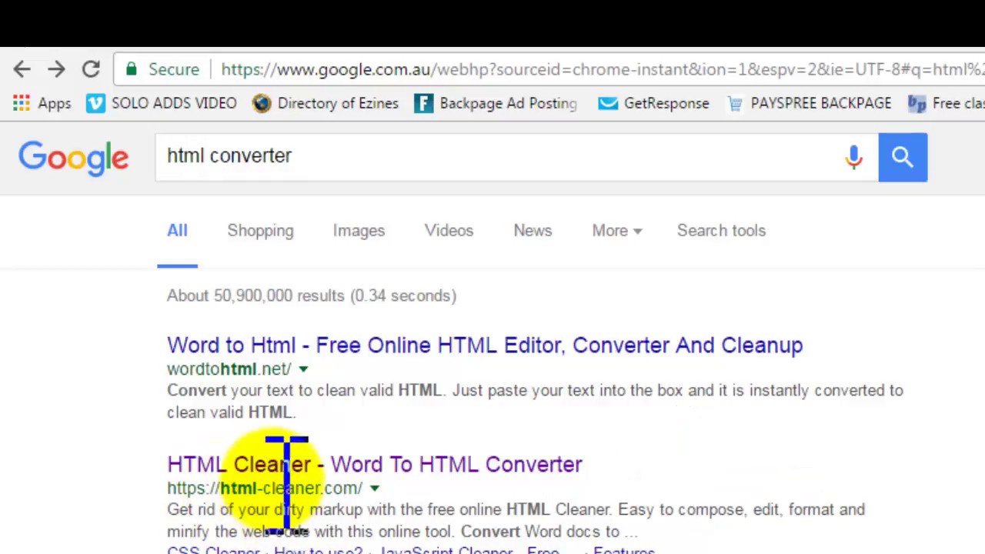
Step: Open the HTML Cleaner site from the Google results for "html converter" and recheck the blog post's web address
{"action": "left_click", "coordinate": [278, 468]}
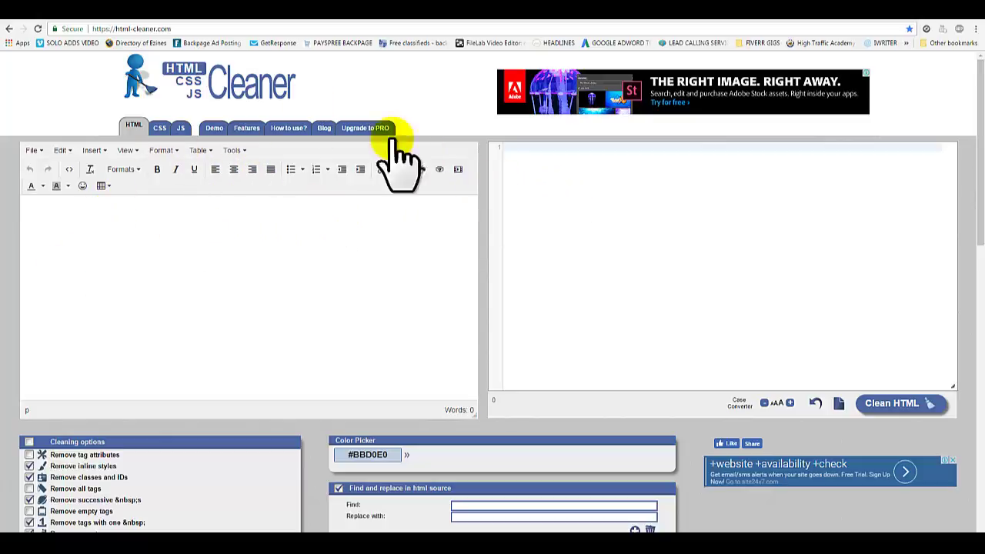
{"action": "left_click", "coordinate": [330, 17]}
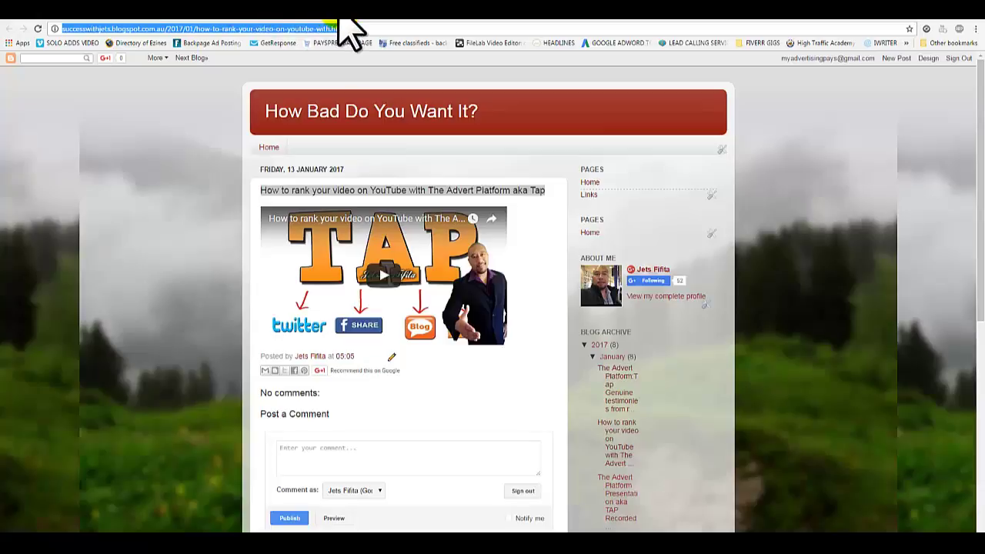
{"action": "left_click", "coordinate": [347, 27]}
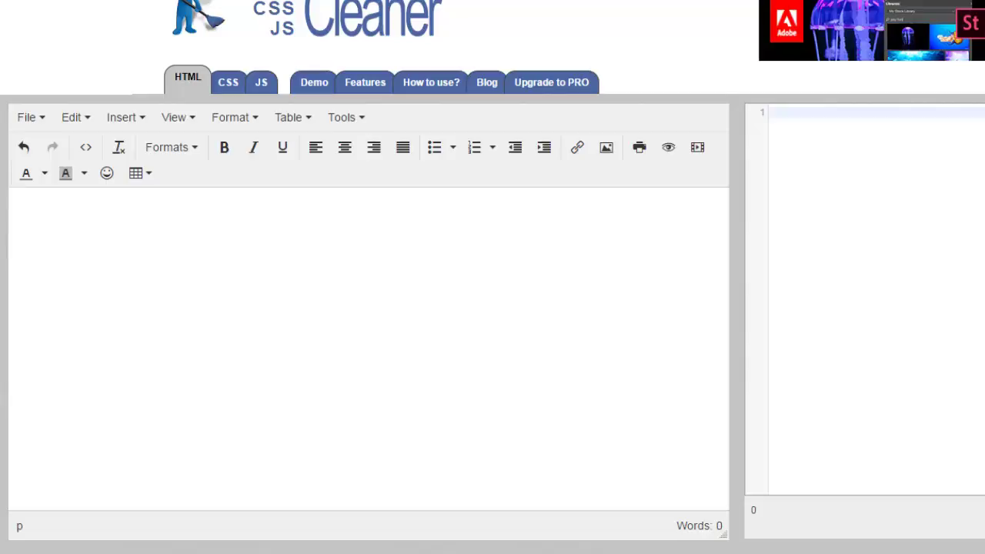
{"action": "type", "text": "hOW TO"}
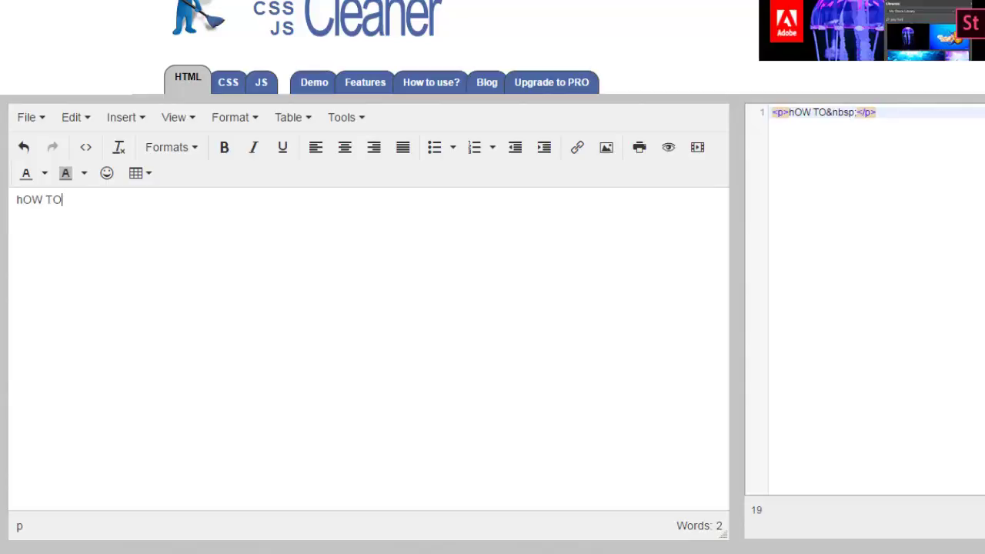
{"action": "key", "text": "ctrl+a"}
{"action": "key", "text": "BackSpace"}
Step: Enter the link text "How to rank your video on YouTube" in the HTML Cleaner visual editor
{"action": "type", "text": "How"}
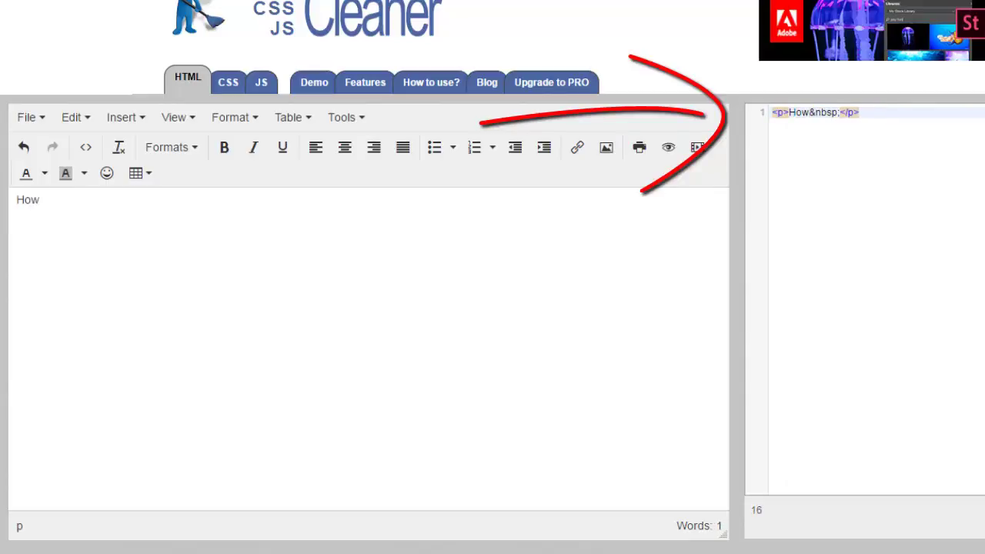
{"action": "type", "text": "nk your video on YouTube"}
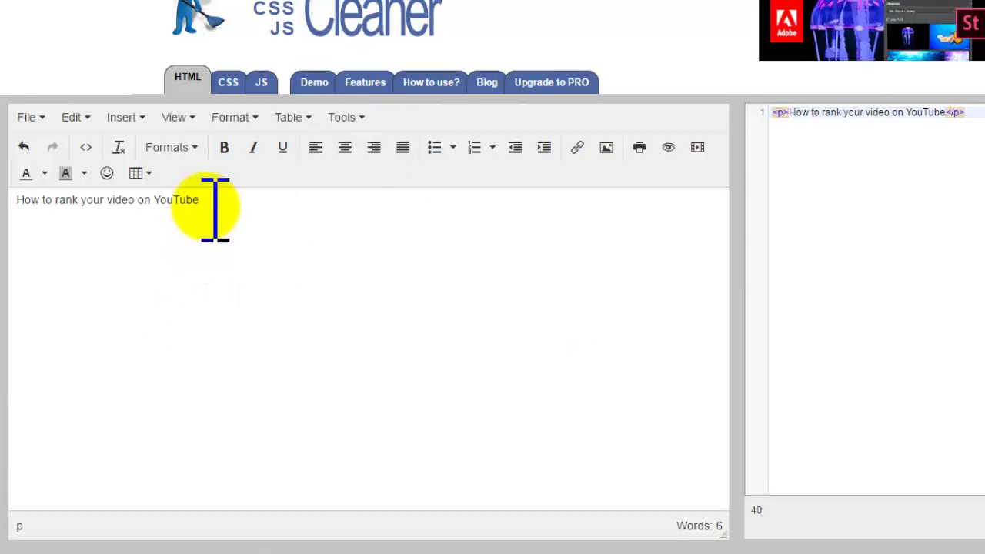
Step: Link the text "How to rank your video on YouTube" to the copied blog post address with the target New window
{"action": "left_click_drag", "start_coordinate": [208, 202], "coordinate": [11, 189]}
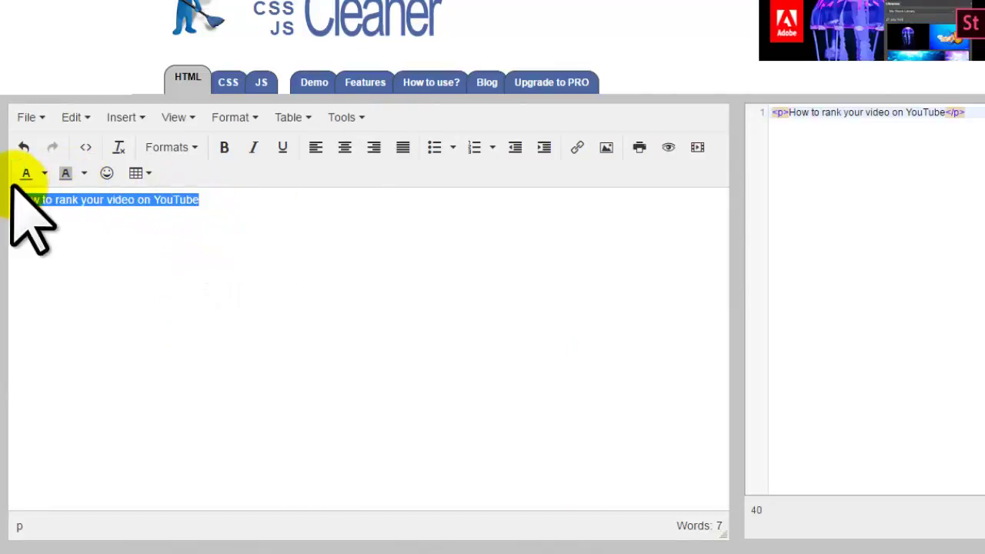
{"action": "left_click", "coordinate": [579, 148]}
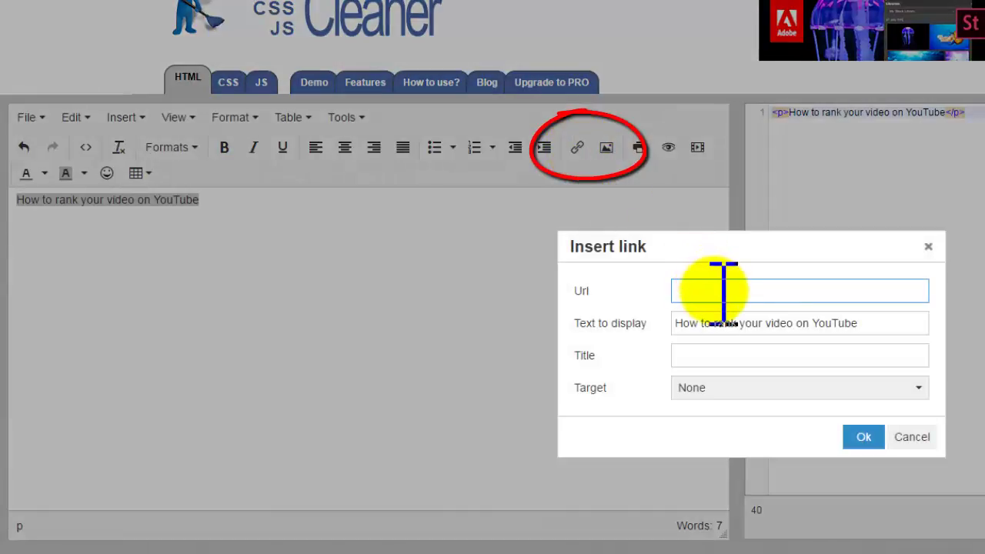
{"action": "key", "text": "ctrl+v"}
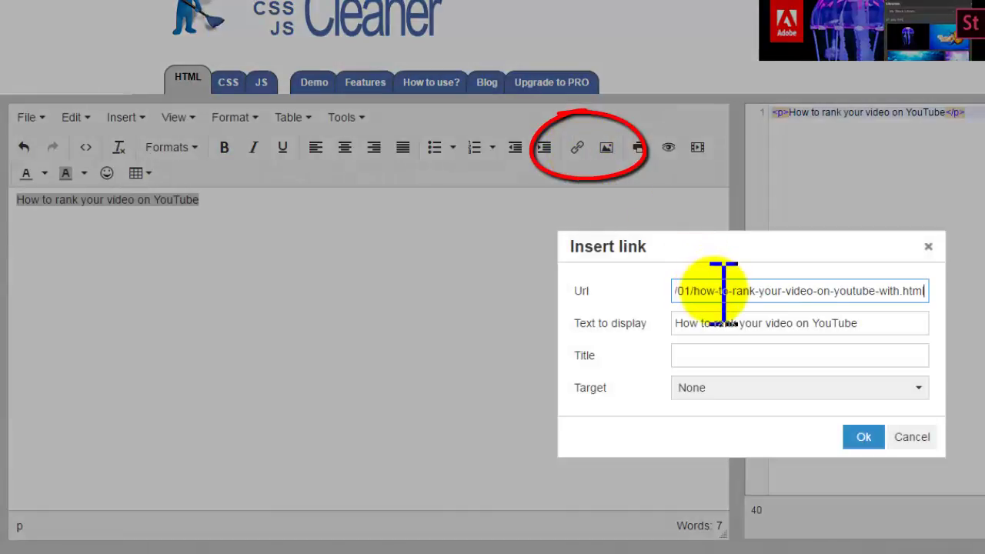
{"action": "left_click", "coordinate": [707, 391]}
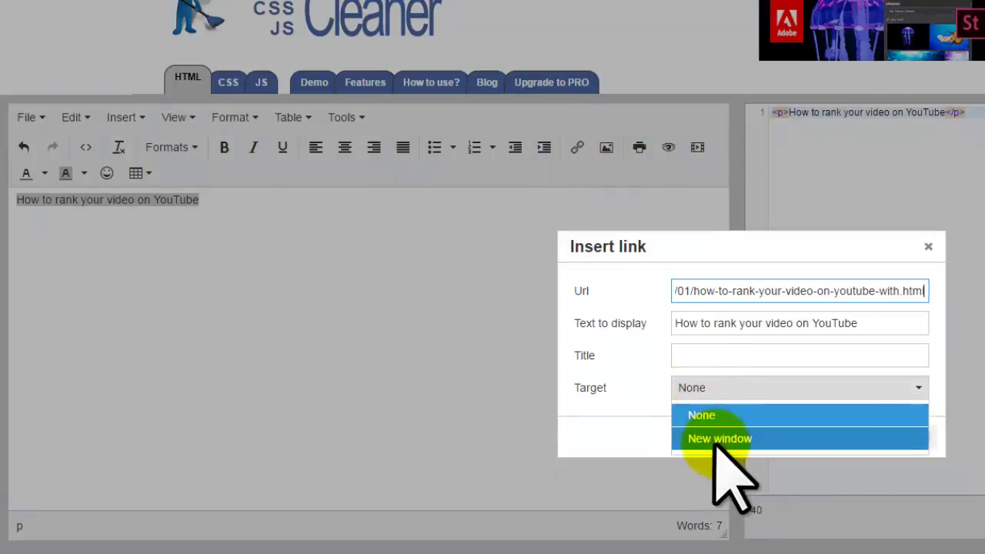
{"action": "left_click", "coordinate": [717, 437]}
{"action": "left_click", "coordinate": [864, 437]}
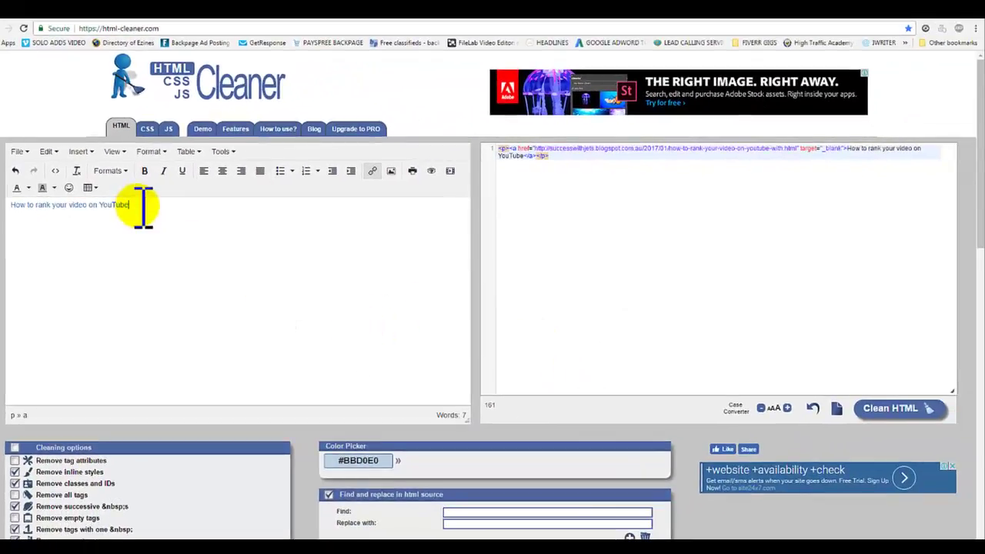
Step: Copy the full HTML code generated for the linked text
{"action": "left_click_drag", "start_coordinate": [143, 207], "coordinate": [23, 206]}
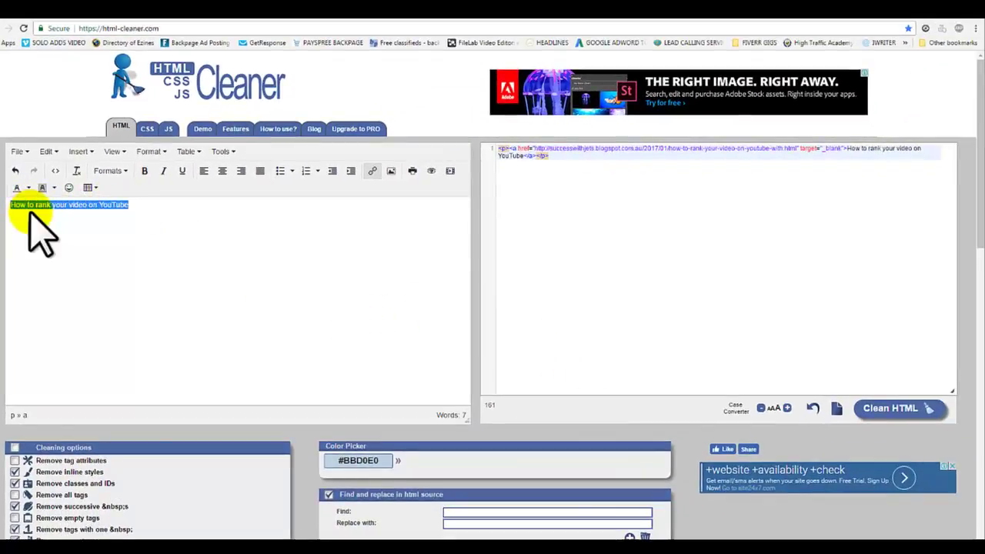
{"action": "left_click", "coordinate": [49, 209]}
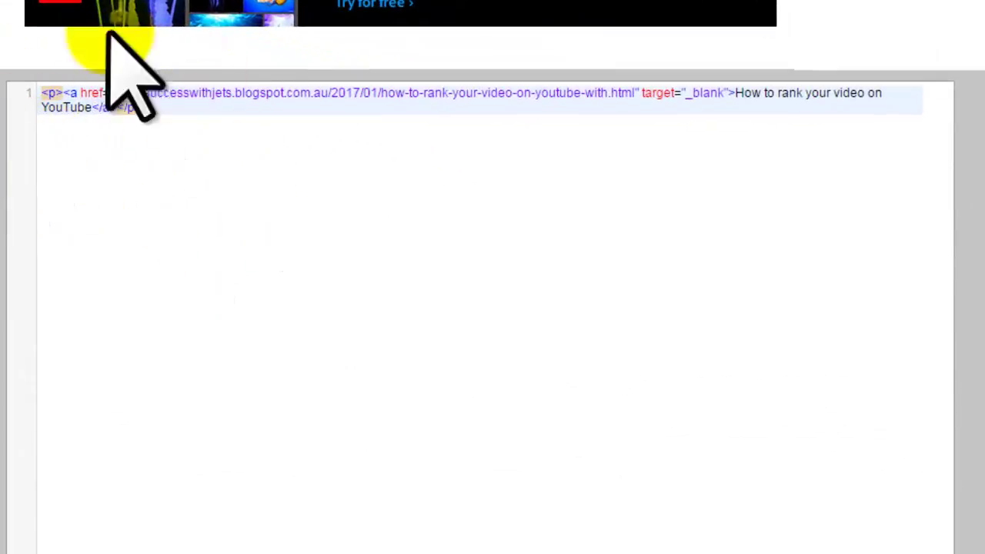
{"action": "left_click_drag", "start_coordinate": [163, 108], "coordinate": [63, 101]}
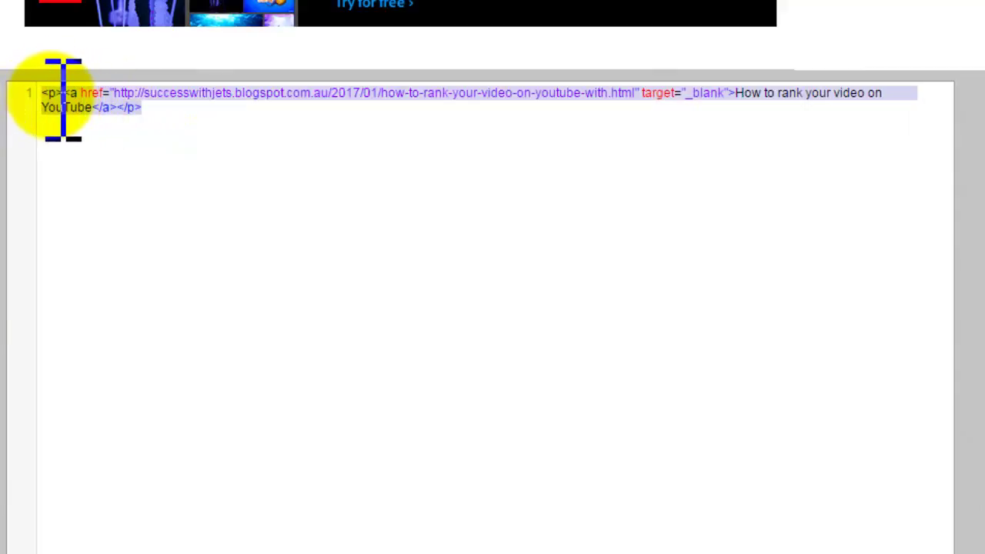
{"action": "right_click", "coordinate": [63, 100]}
{"action": "left_click", "coordinate": [115, 138]}
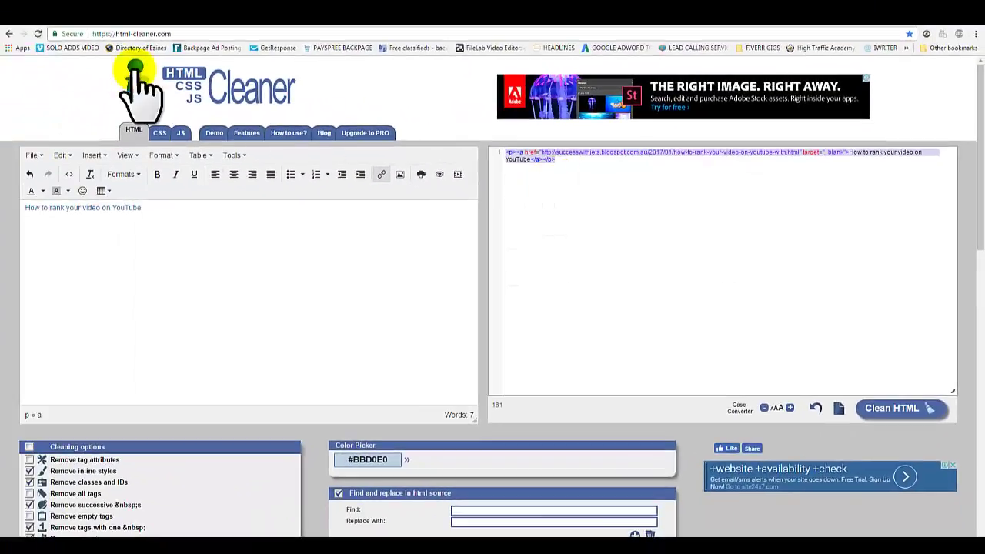
Step: Switch back to The Advert Platform, paste the HTML link snippet into the advert's Code field and highlight its URL
{"action": "left_click", "coordinate": [74, 26]}
{"action": "left_click", "coordinate": [265, 395]}
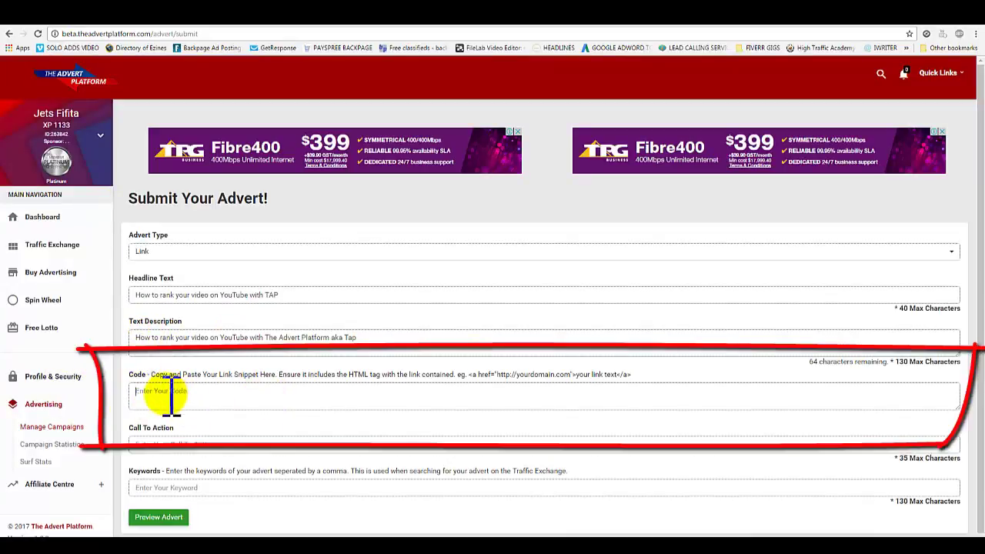
{"action": "key", "text": "ctrl+v"}
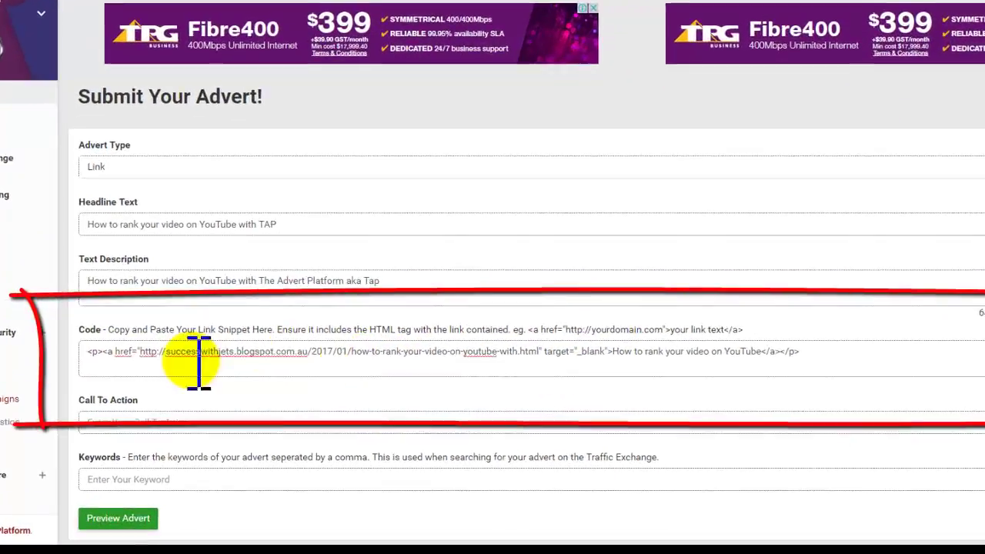
{"action": "left_click_drag", "start_coordinate": [153, 352], "coordinate": [273, 361]}
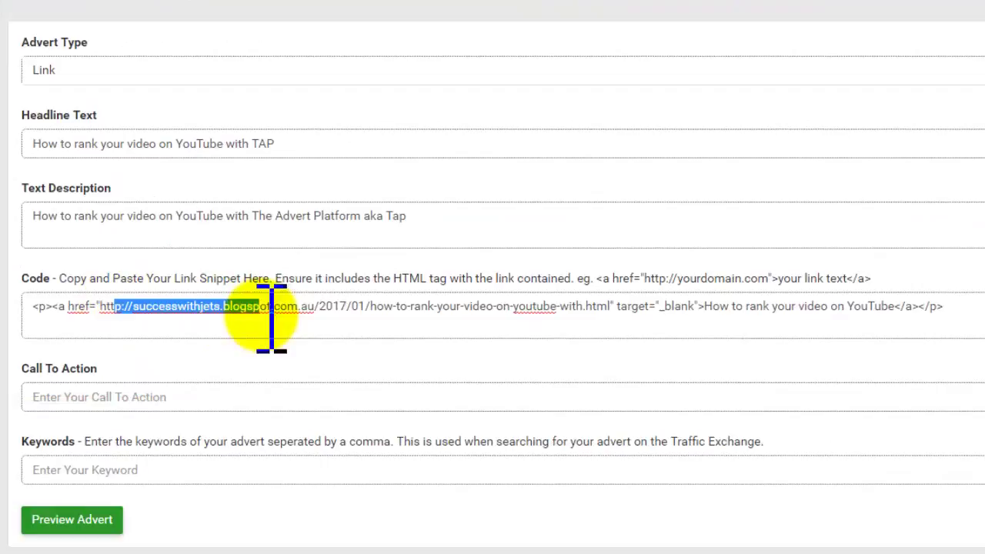
Step: Compare the domain and link text in the pasted Code snippet with the example link code in the field's instructions
{"action": "left_click", "coordinate": [302, 308]}
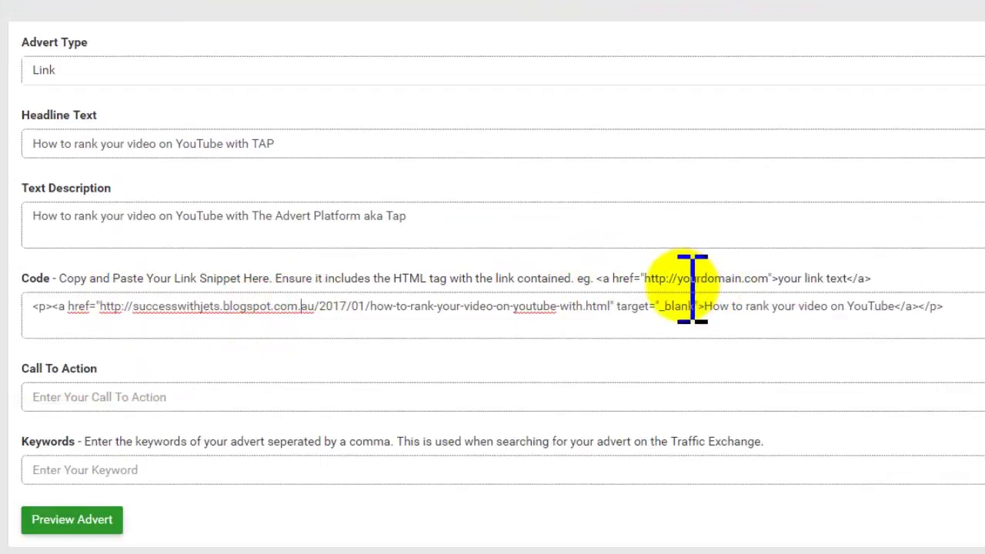
{"action": "left_click_drag", "start_coordinate": [684, 278], "coordinate": [753, 279]}
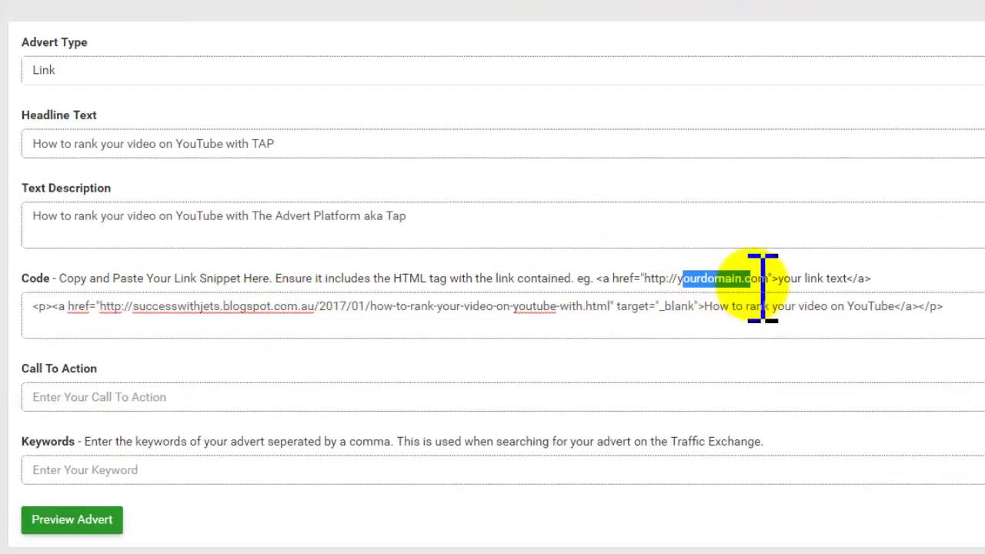
{"action": "left_click", "coordinate": [706, 308]}
{"action": "left_click_drag", "start_coordinate": [706, 307], "coordinate": [878, 308]}
{"action": "left_click", "coordinate": [878, 308]}
Step: Enter "Click here" as the advert's Call To Action
{"action": "left_click", "coordinate": [354, 397]}
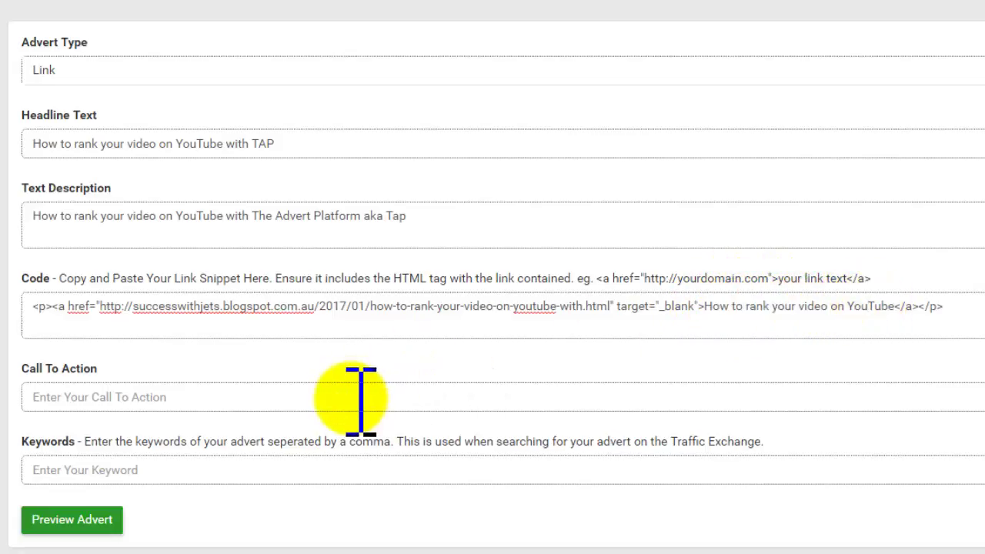
{"action": "type", "text": "C"}
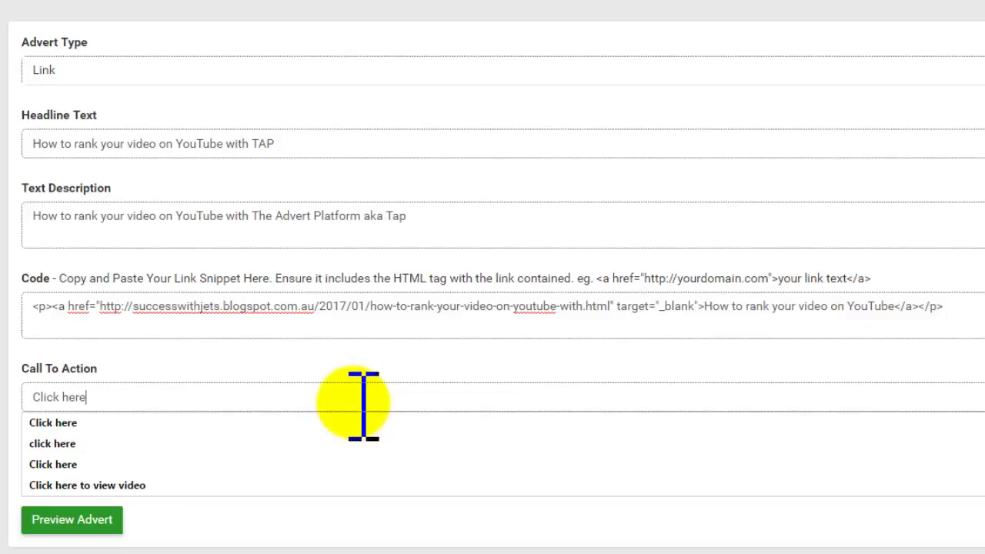
{"action": "type", "text": "lick here"}
{"action": "left_click", "coordinate": [262, 497]}
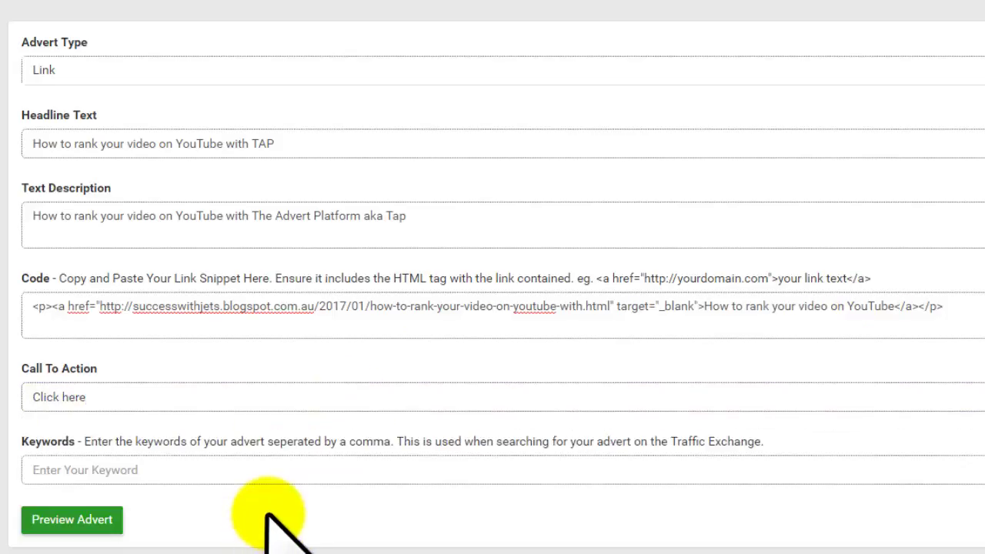
Step: Enter the keywords "How to, Video, Youtube," and submit the advert for preview
{"action": "left_click", "coordinate": [229, 475]}
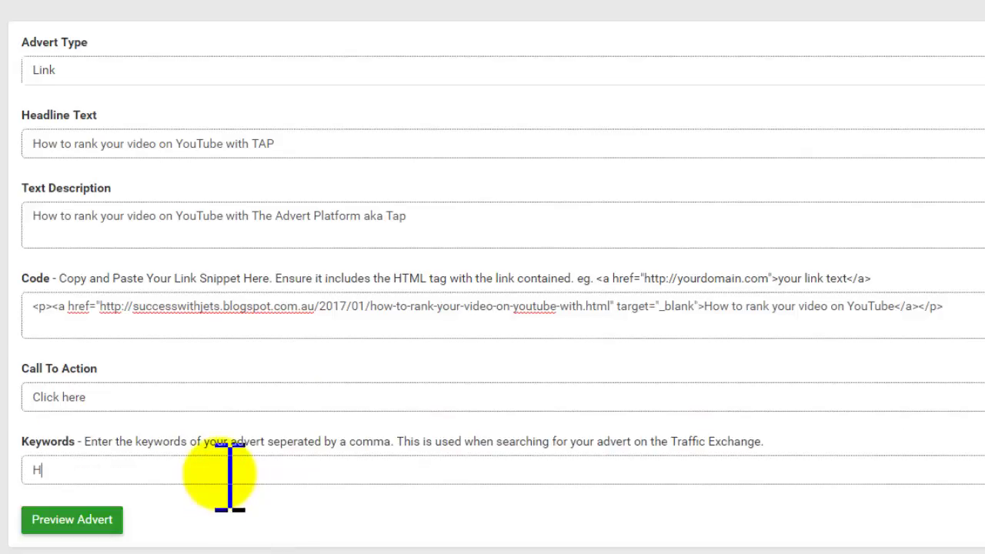
{"action": "type", "text": "How to"}
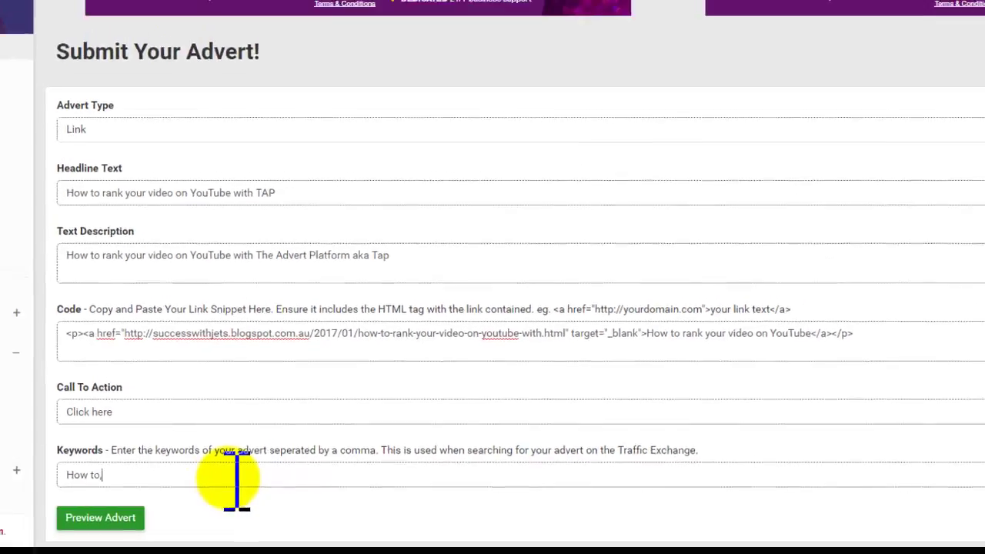
{"action": "type", "text": ", Video, Youtube,"}
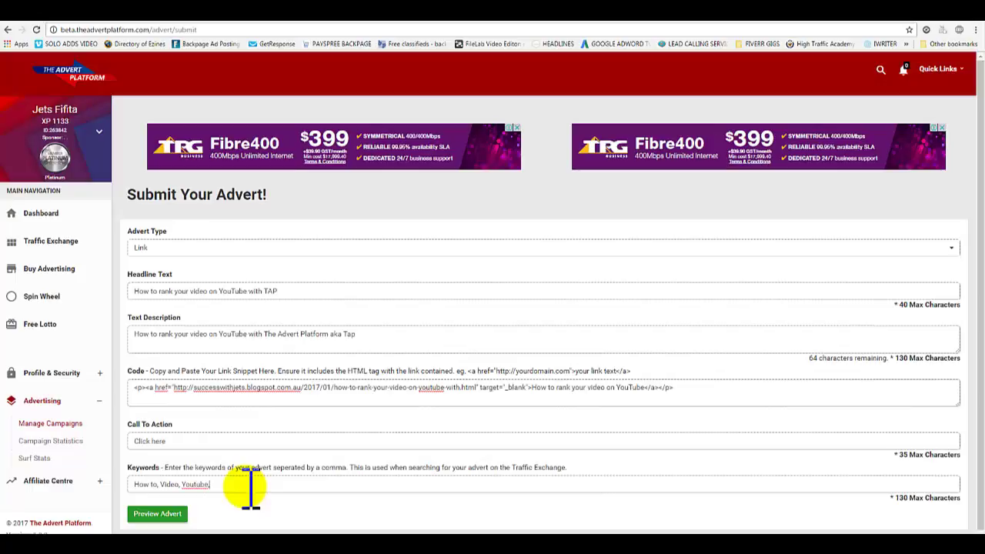
{"action": "left_click", "coordinate": [163, 514]}
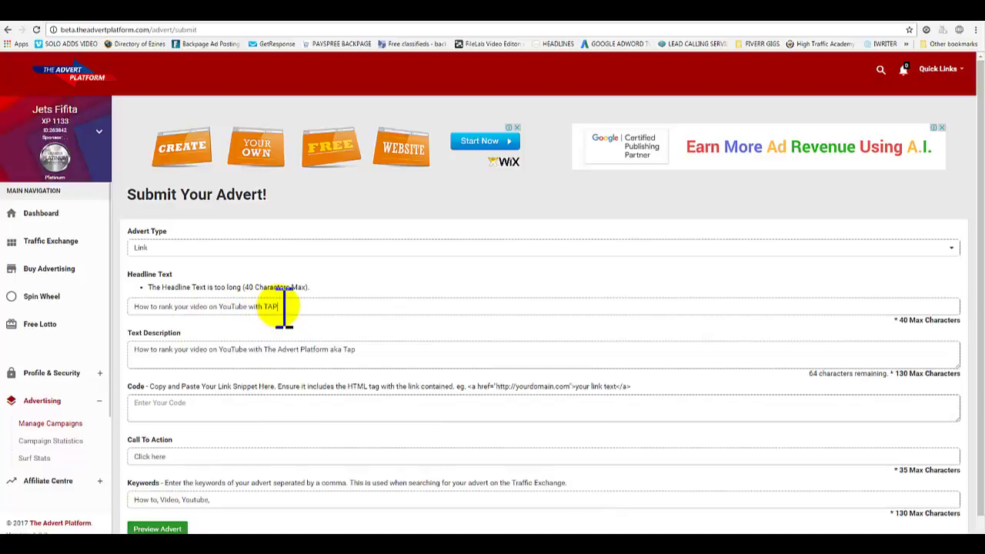
Step: Shorten the advert's Headline Text to "How to rank your video on YouTube"
{"action": "left_click", "coordinate": [284, 306]}
{"action": "key", "text": "BackSpace"}
{"action": "key", "text": "BackSpace"}
{"action": "key", "text": "BackSpace"}
{"action": "key", "text": "BackSpace"}
{"action": "key", "text": "BackSpace"}
{"action": "key", "text": "BackSpace"}
{"action": "key", "text": "BackSpace"}
{"action": "key", "text": "BackSpace"}
{"action": "key", "text": "BackSpace"}
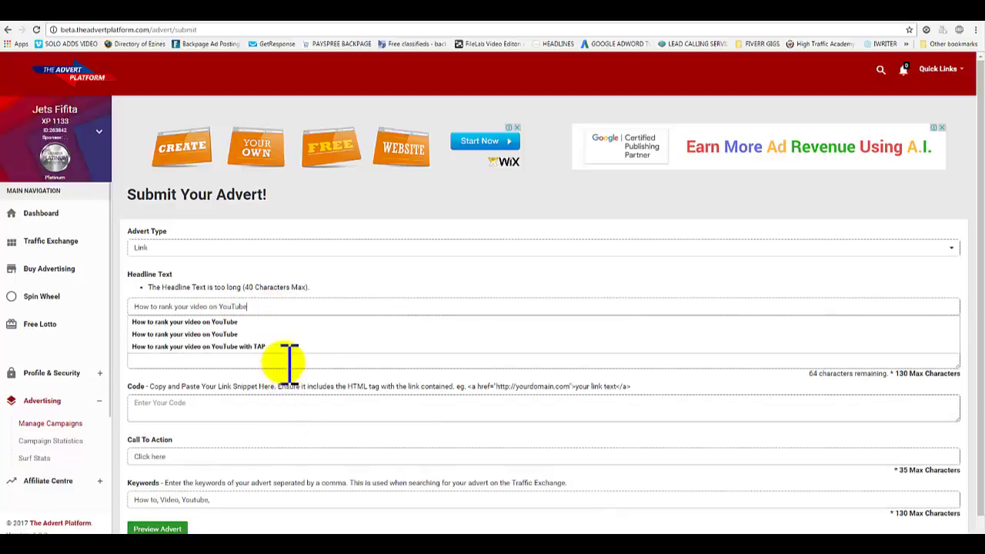
{"action": "key", "text": "Escape"}
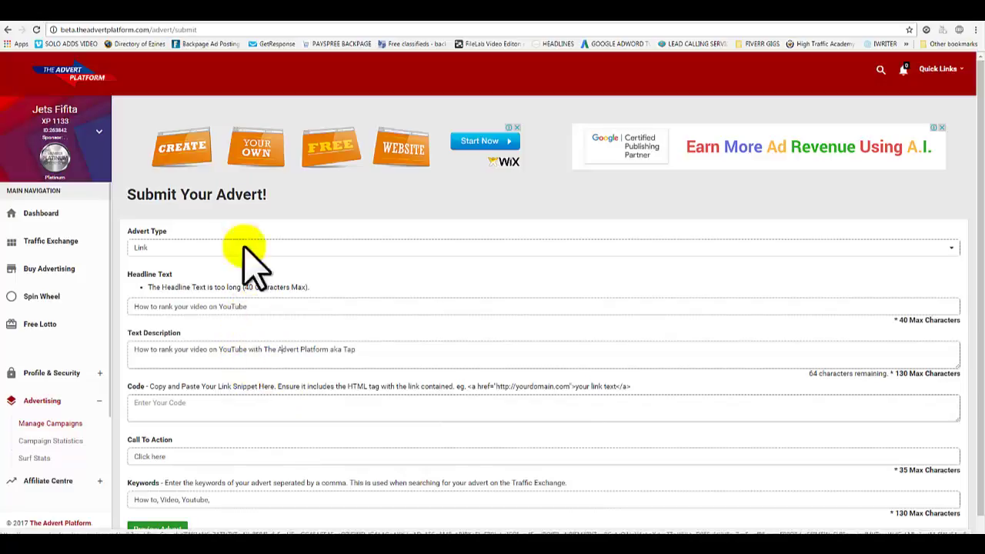
Step: Switch to HTML Cleaner and copy the full HTML code of the link again
{"action": "left_click", "coordinate": [323, 17]}
{"action": "left_click_drag", "start_coordinate": [549, 154], "coordinate": [508, 149]}
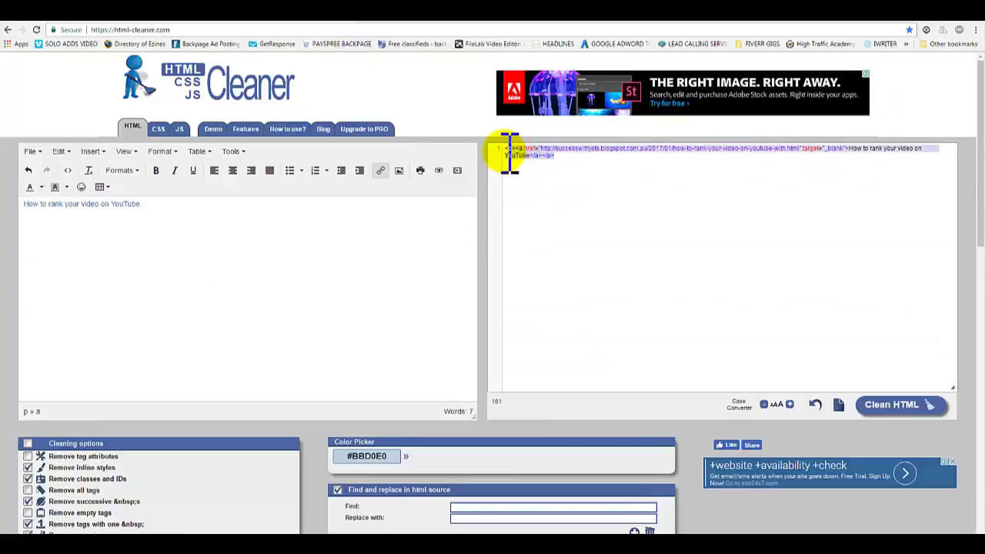
{"action": "right_click", "coordinate": [523, 156]}
{"action": "left_click", "coordinate": [547, 172]}
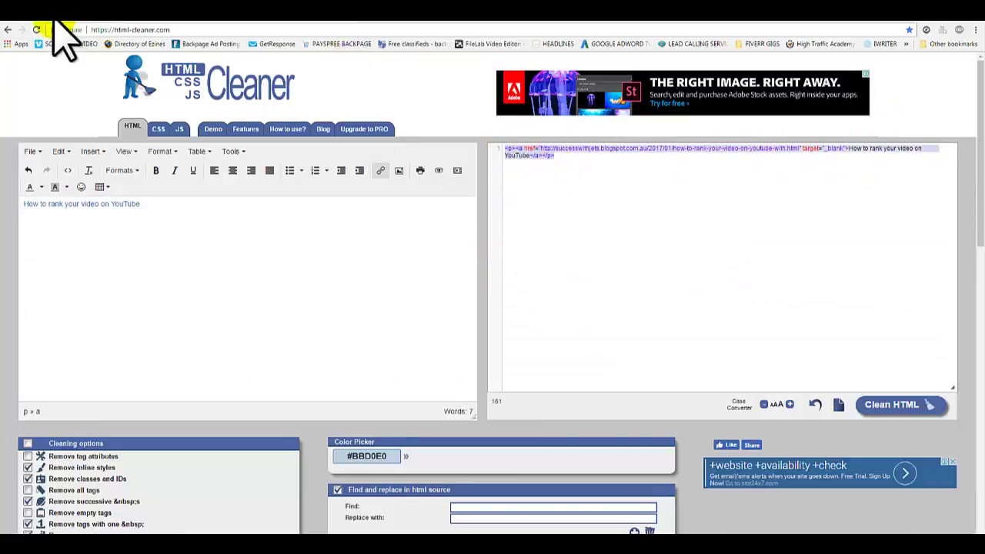
Step: Return to The Advert Platform, paste the link snippet into the empty Code field and preview the advert
{"action": "left_click", "coordinate": [51, 24]}
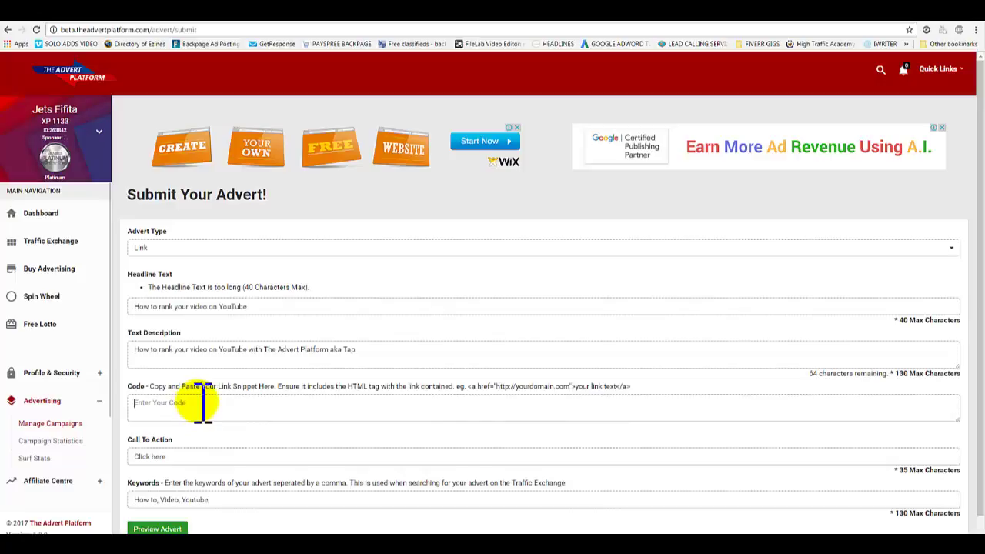
{"action": "key", "text": "ctrl+v"}
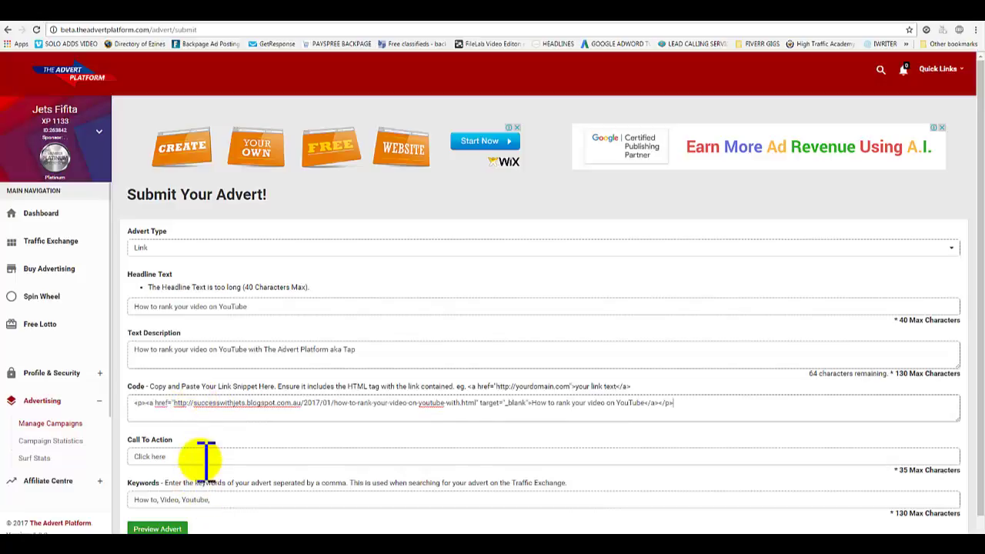
{"action": "left_click", "coordinate": [176, 529]}
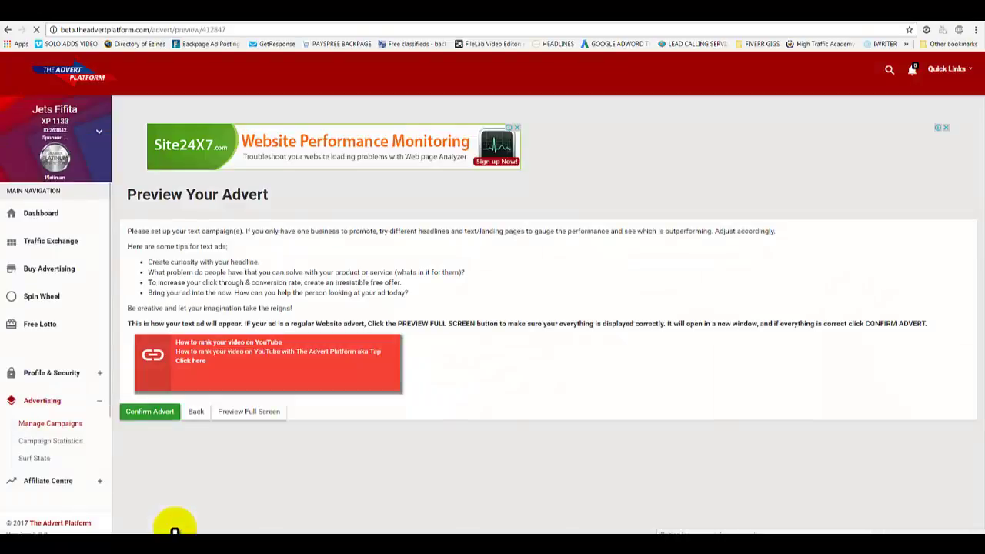
Step: Open the advert from its preview card, examine the HTML snippet and displayed link, and close that preview
{"action": "left_click", "coordinate": [193, 362]}
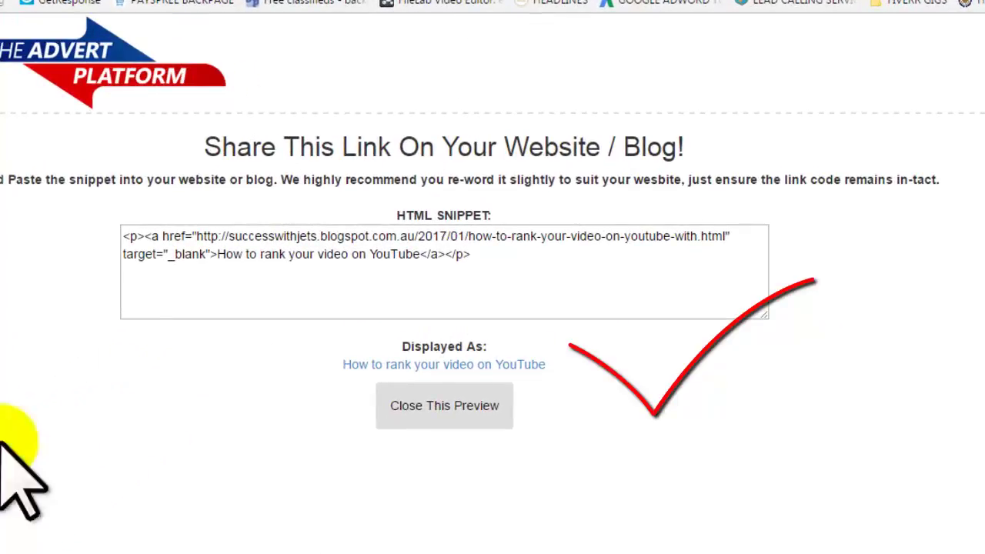
{"action": "left_click", "coordinate": [484, 265]}
{"action": "left_click_drag", "start_coordinate": [483, 265], "coordinate": [341, 241]}
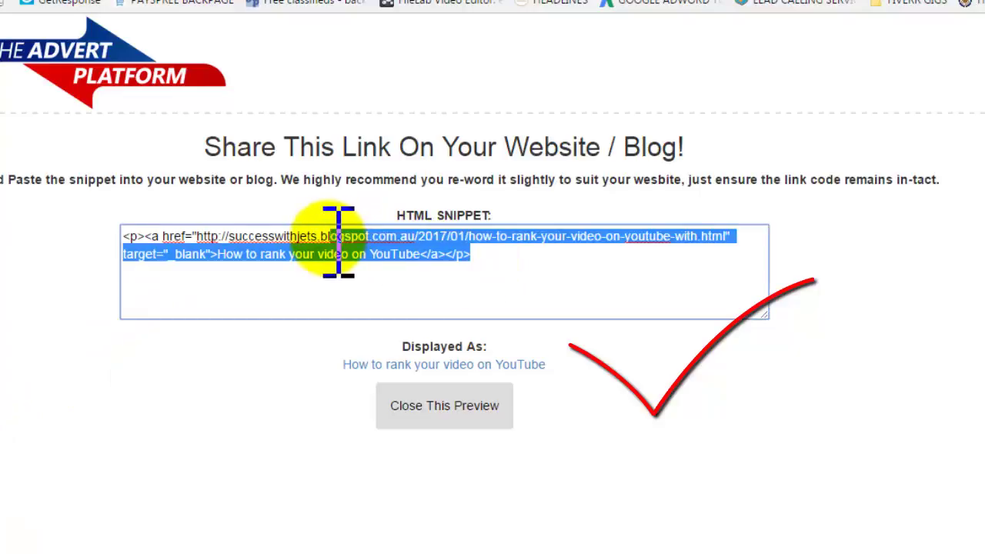
{"action": "left_click", "coordinate": [339, 241]}
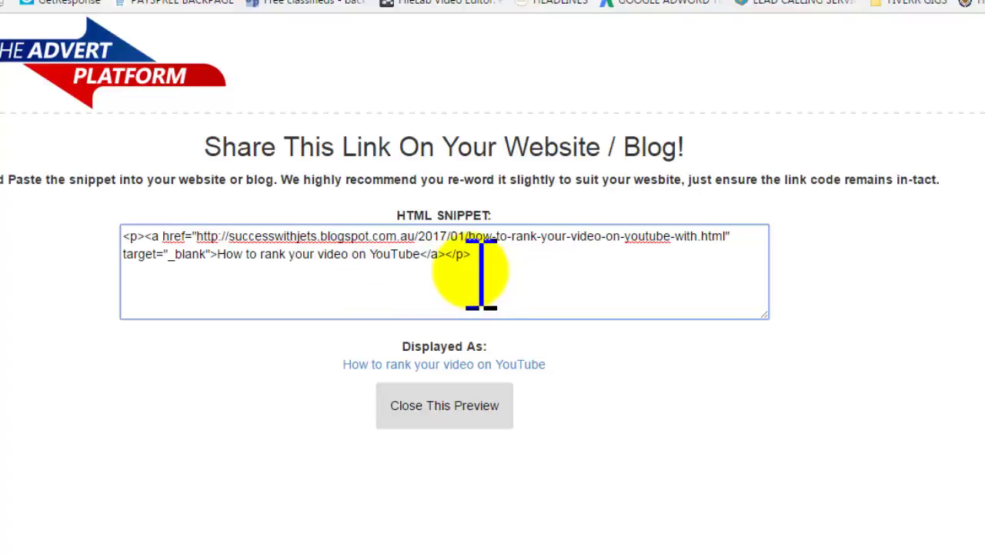
{"action": "left_click", "coordinate": [446, 404]}
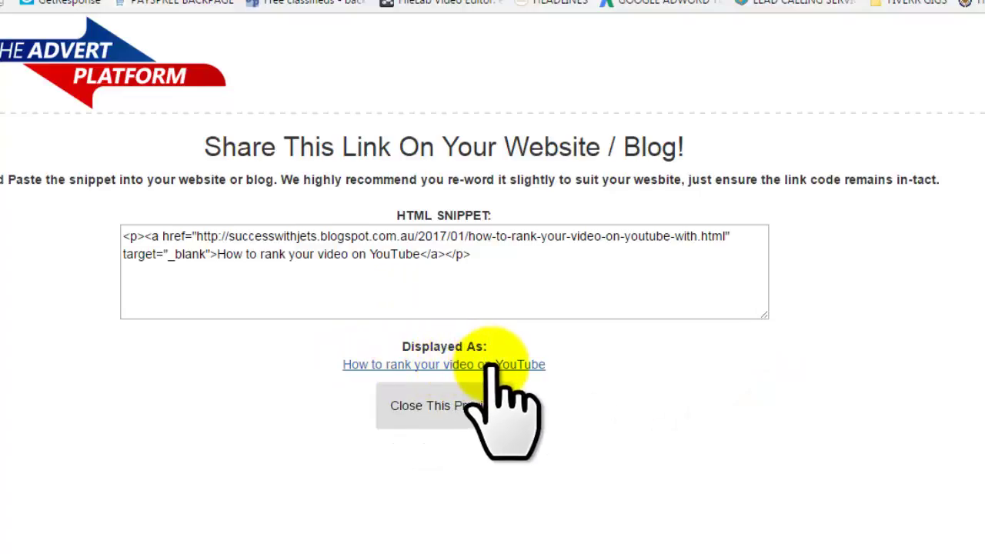
{"action": "left_click", "coordinate": [420, 421]}
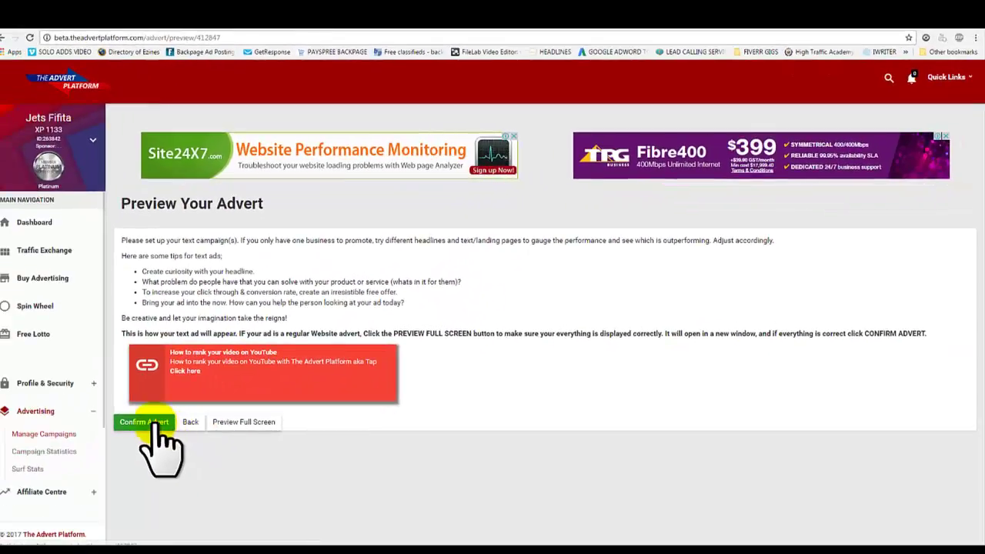
Step: Confirm the advert and choose the categories Business and Marketing, Education and Career, and Business Opportunities
{"action": "left_click", "coordinate": [156, 424]}
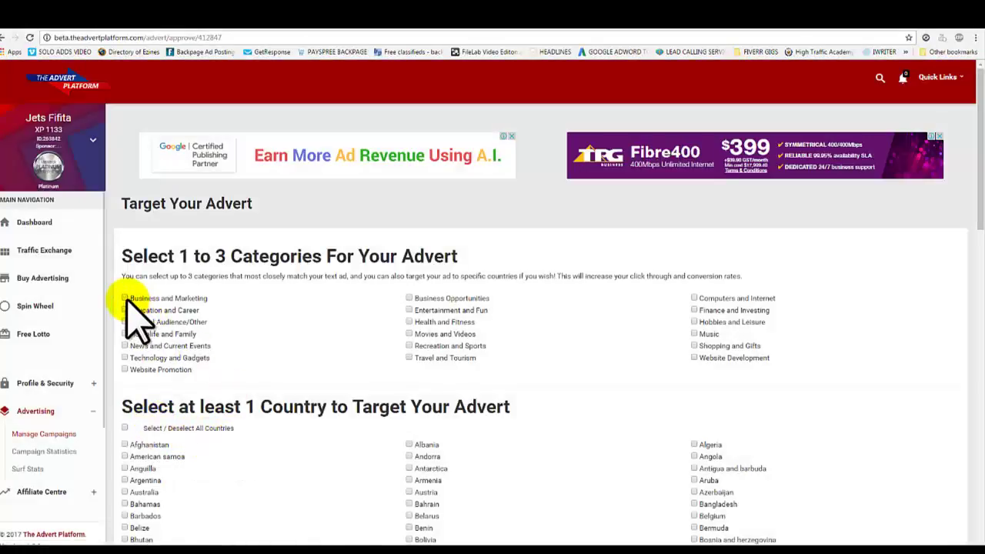
{"action": "left_click", "coordinate": [125, 299]}
{"action": "left_click", "coordinate": [125, 310]}
{"action": "left_click", "coordinate": [410, 299]}
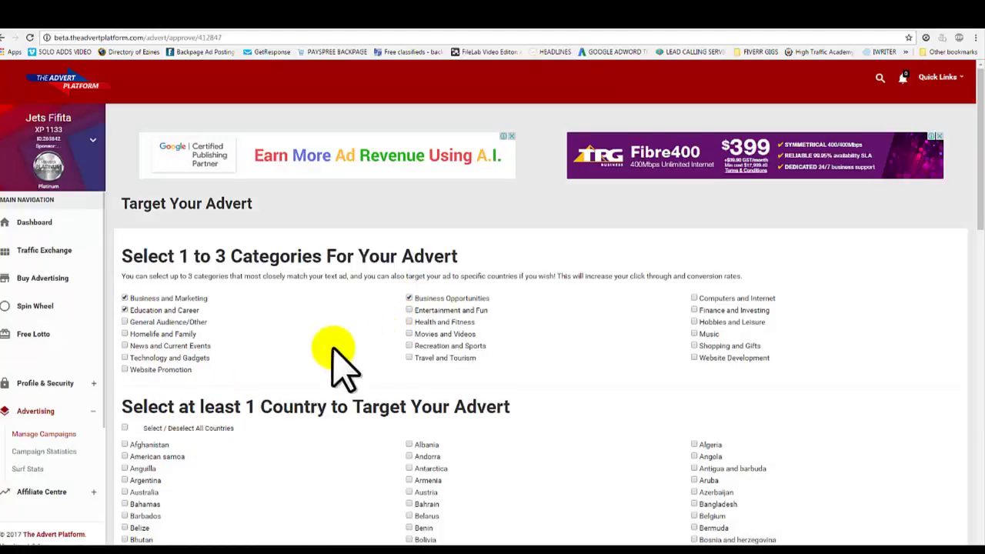
Step: Target the advert to all countries and save the targeting changes
{"action": "scroll", "coordinate": [330, 354], "scroll_direction": "down", "scroll_amount": 2}
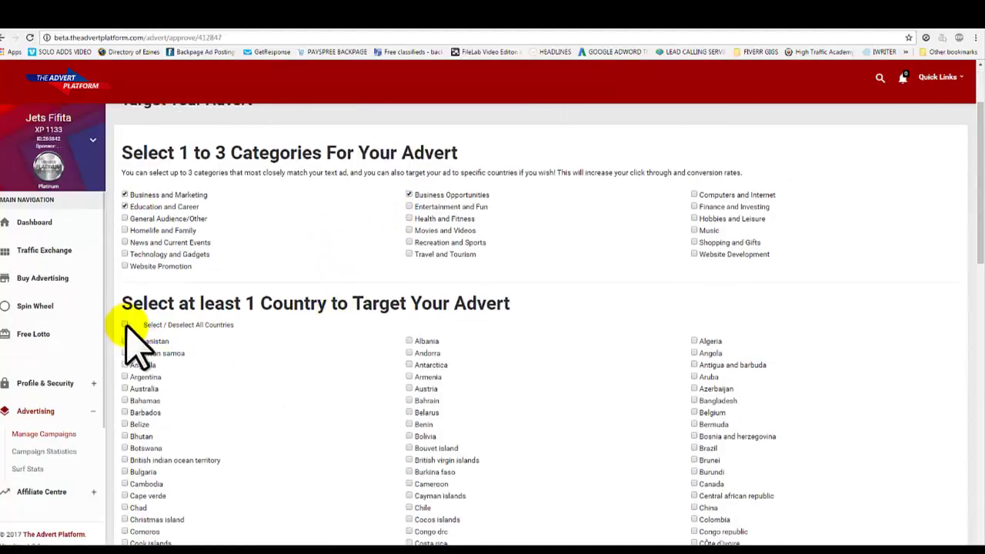
{"action": "left_click", "coordinate": [126, 325]}
{"action": "scroll", "coordinate": [242, 402], "scroll_direction": "down", "scroll_amount": 10}
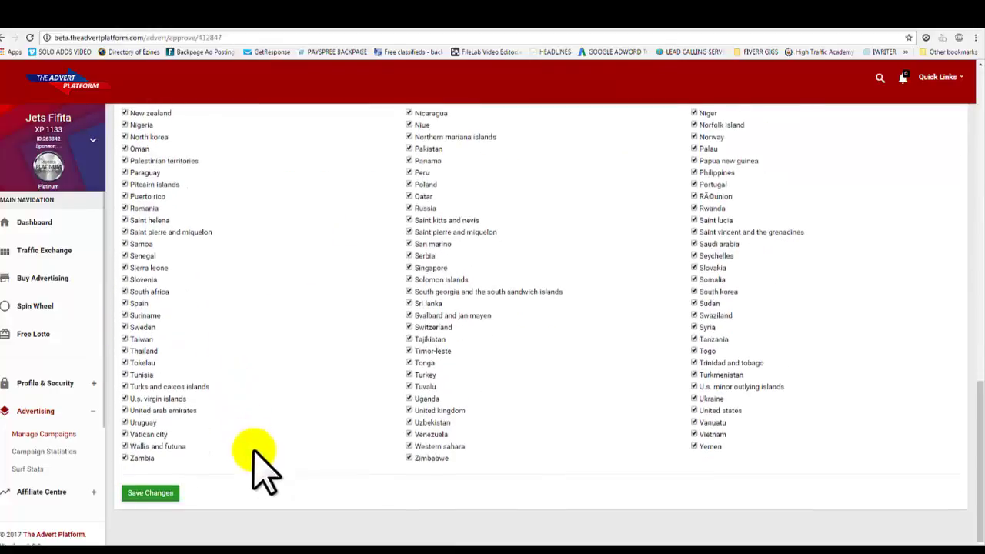
{"action": "left_click", "coordinate": [163, 493]}
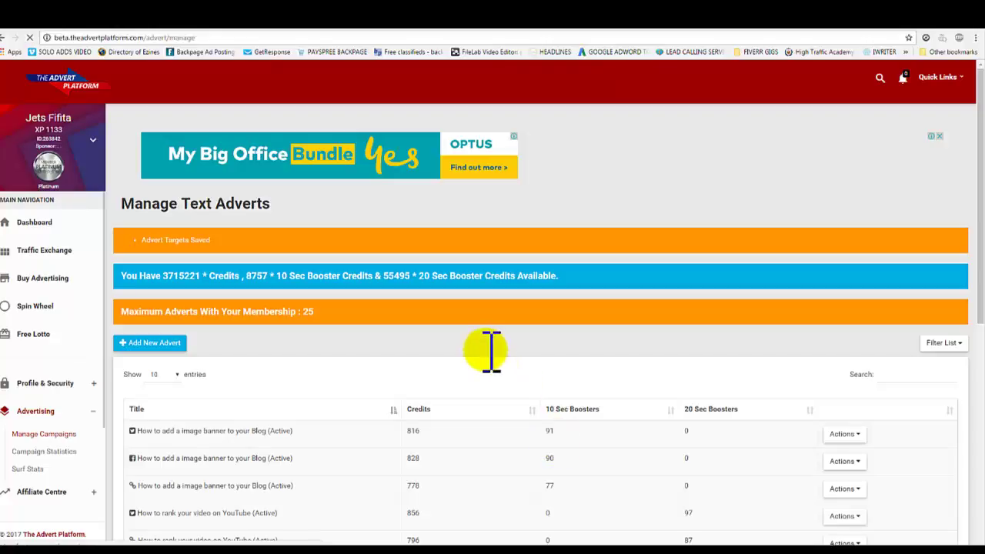
Step: Open the credit and booster assignment for the new link advert "How to rank your video on YouTube", the last text advert listed
{"action": "scroll", "coordinate": [980, 297], "scroll_direction": "down", "scroll_amount": 1}
{"action": "scroll", "coordinate": [589, 439], "scroll_direction": "down", "scroll_amount": 5}
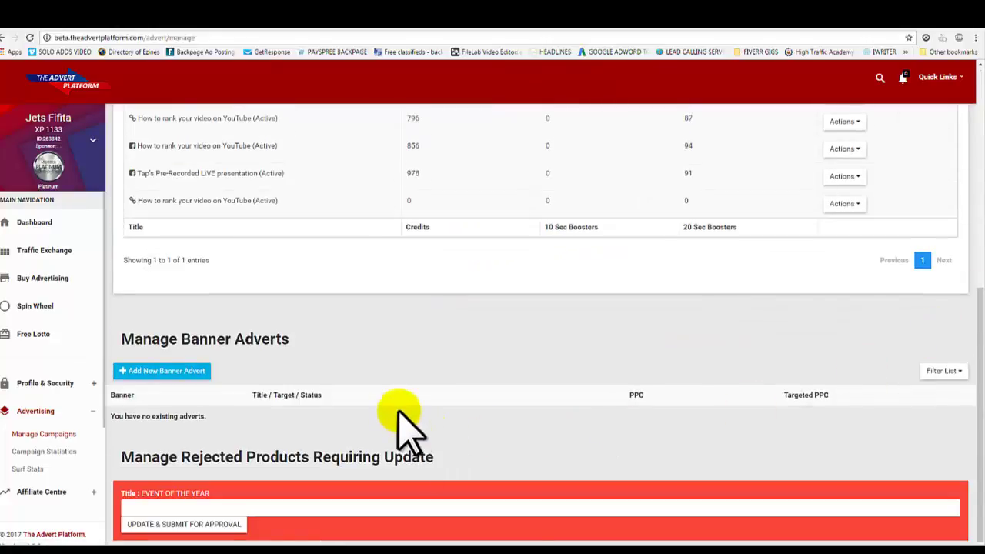
{"action": "scroll", "coordinate": [403, 429], "scroll_direction": "up", "scroll_amount": 1}
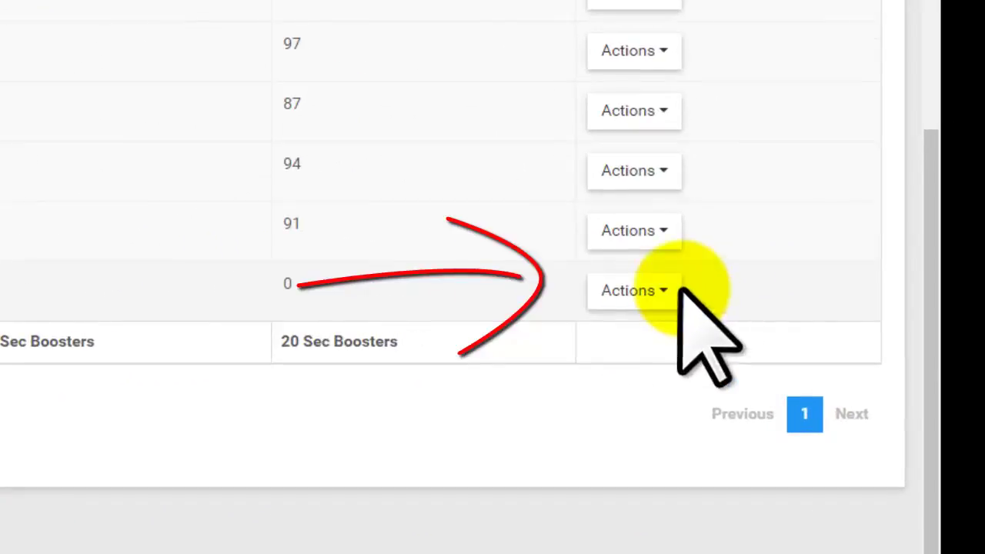
{"action": "left_click", "coordinate": [842, 306]}
{"action": "left_click", "coordinate": [664, 298]}
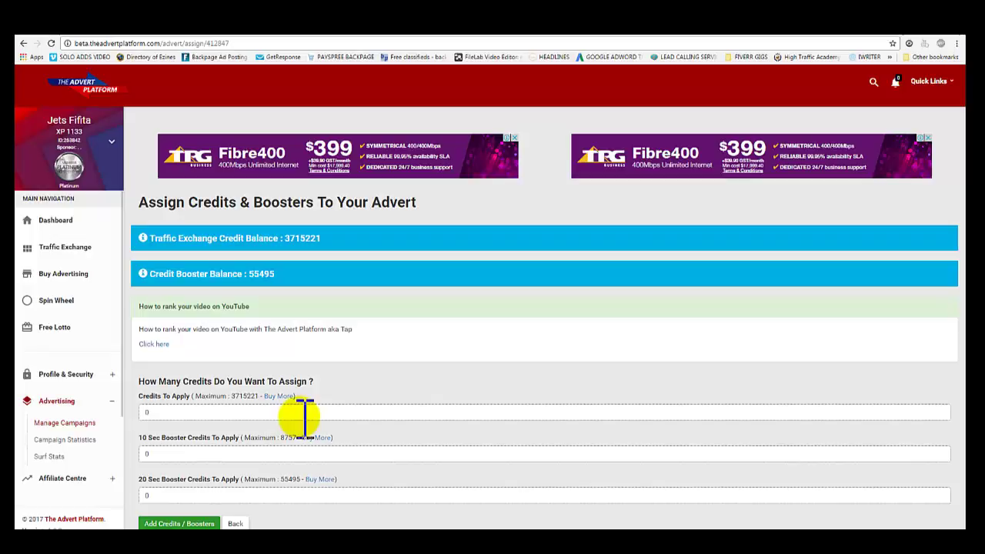
Step: Set the Credits To Apply for the advert to 1000
{"action": "left_click", "coordinate": [305, 414]}
{"action": "type", "text": "100"}
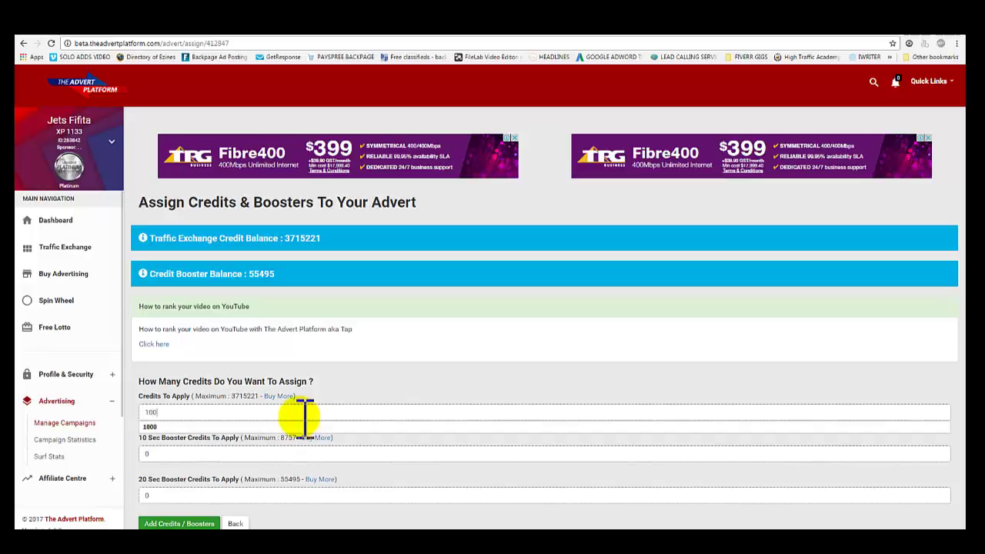
{"action": "type", "text": "0"}
Step: Set the 10 Sec Booster Credits To Apply to 100 and assign the credits and boosters to the advert
{"action": "left_click", "coordinate": [303, 455]}
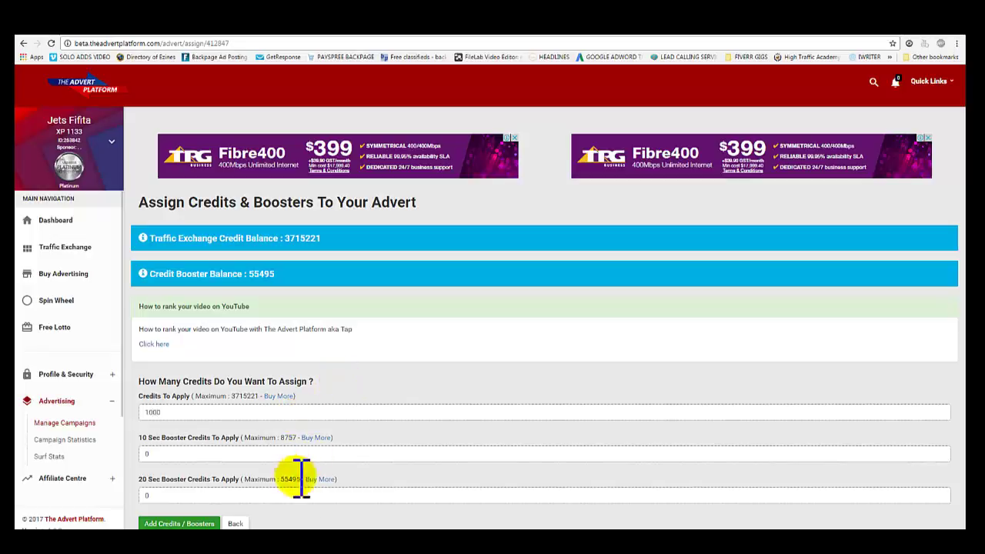
{"action": "key", "text": "BackSpace"}
{"action": "type", "text": "1"}
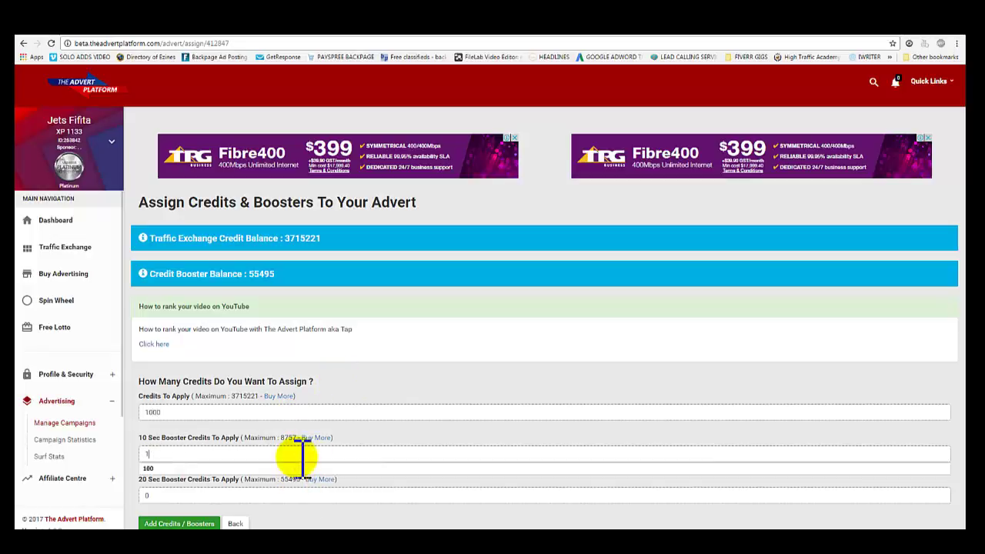
{"action": "type", "text": "00"}
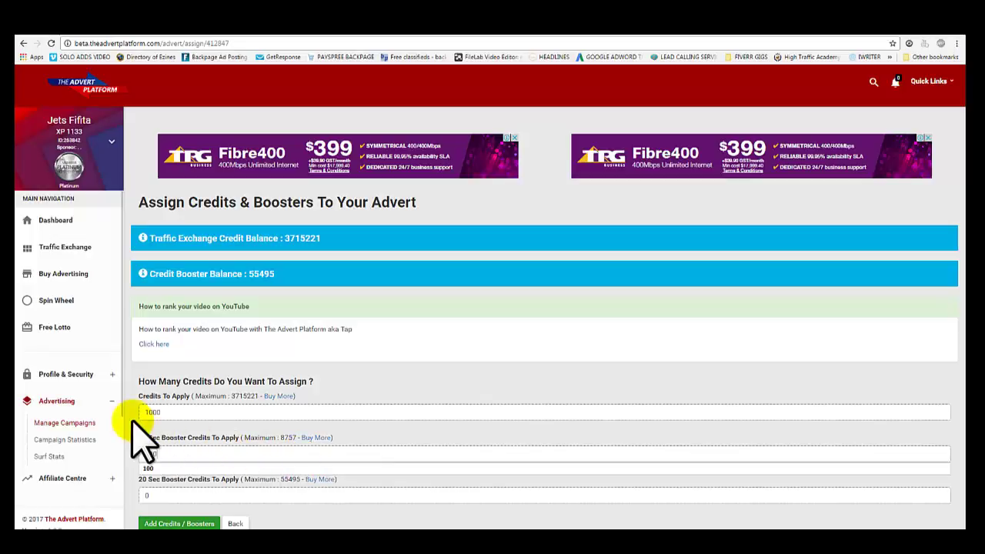
{"action": "left_click", "coordinate": [139, 431]}
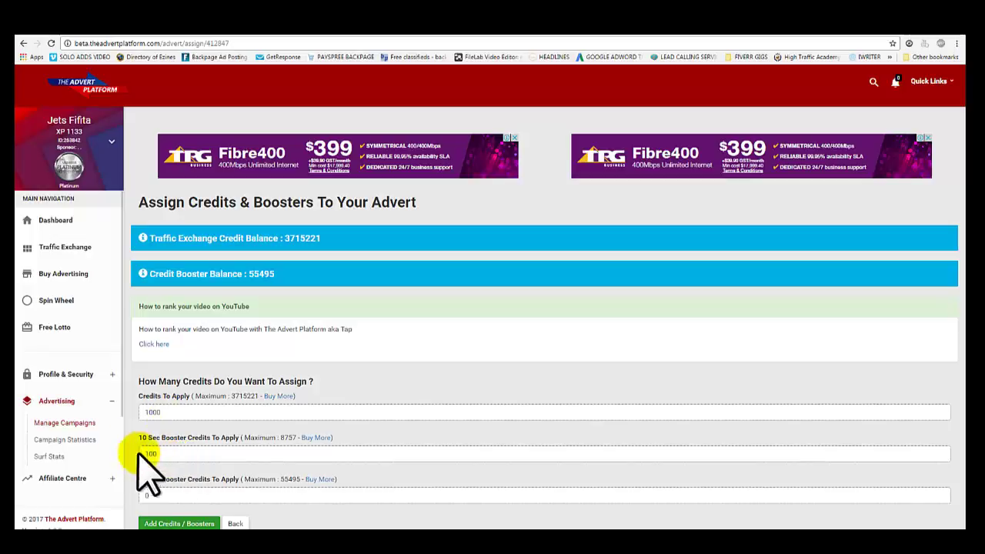
{"action": "left_click", "coordinate": [165, 526]}
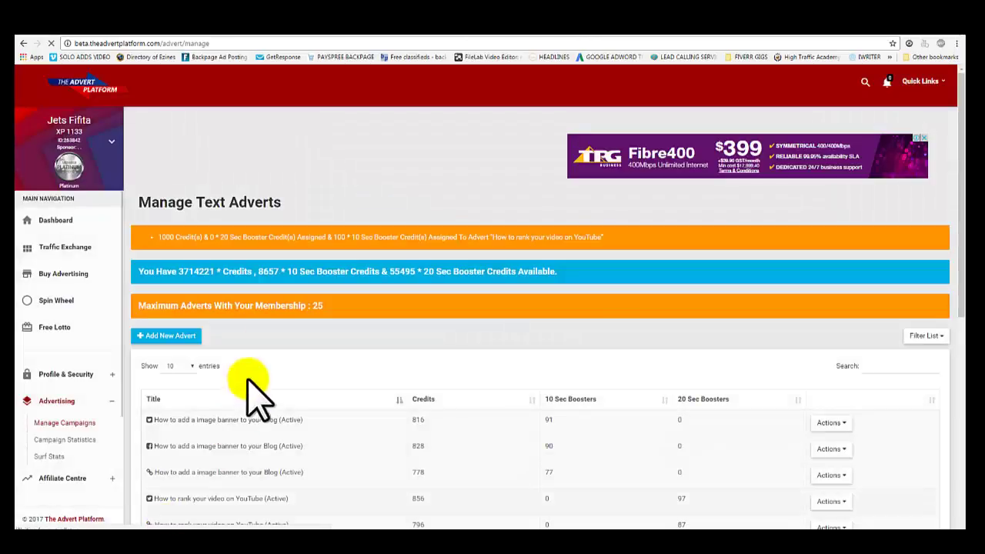
{"action": "scroll", "coordinate": [282, 358], "scroll_direction": "down", "scroll_amount": 4}
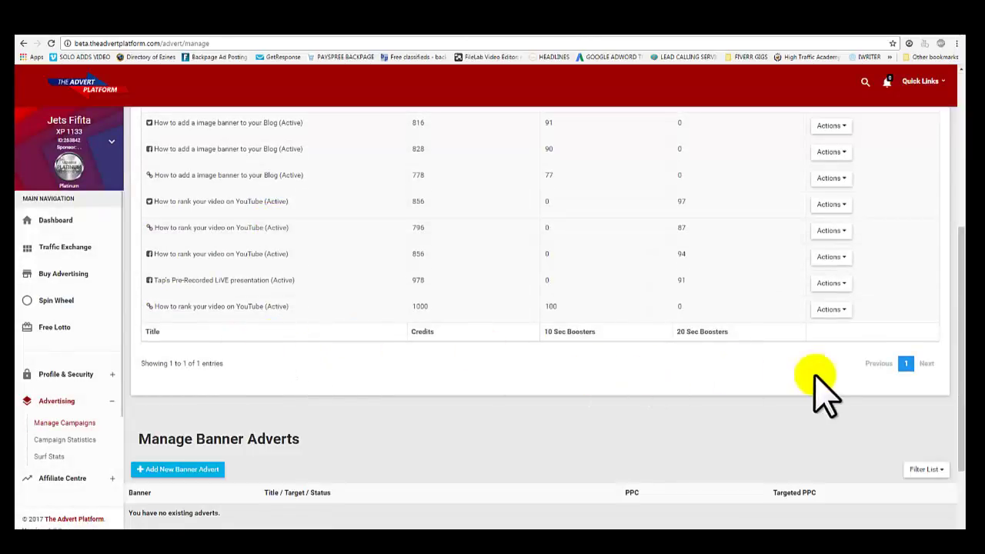